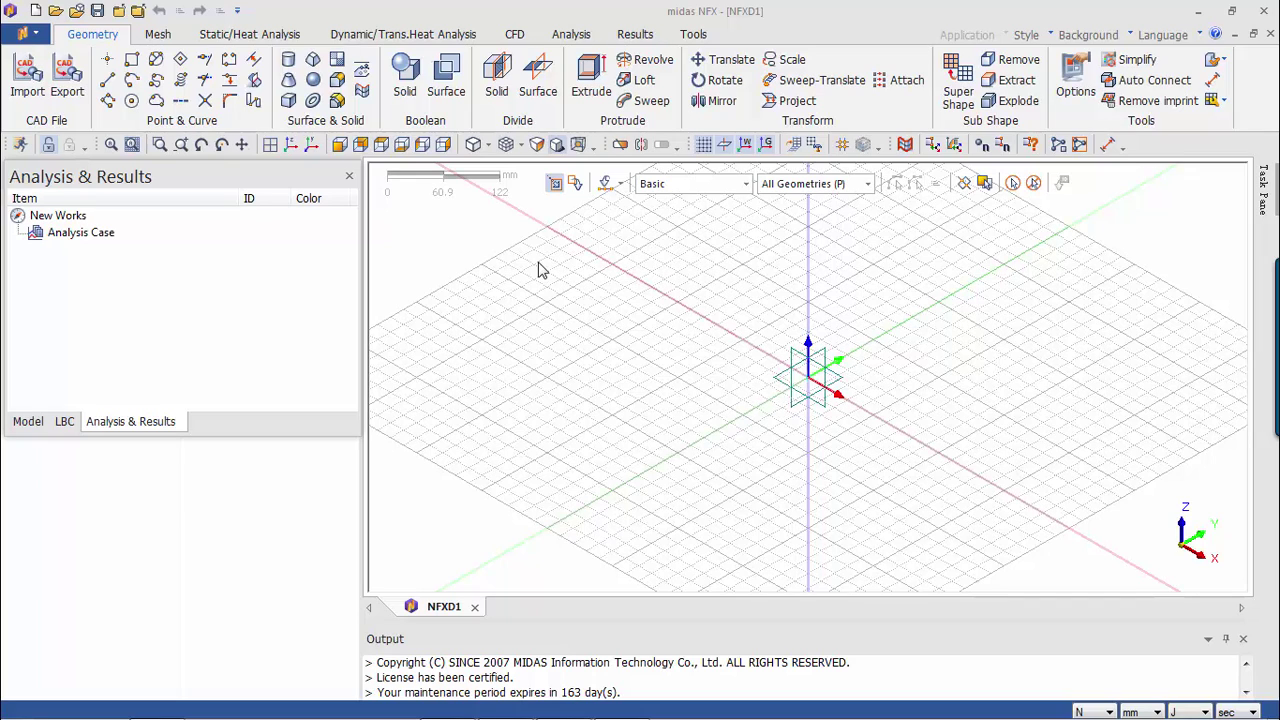
Step: Check the file types in the CAD import and export dialogs, closing both without importing or exporting
click(27, 83)
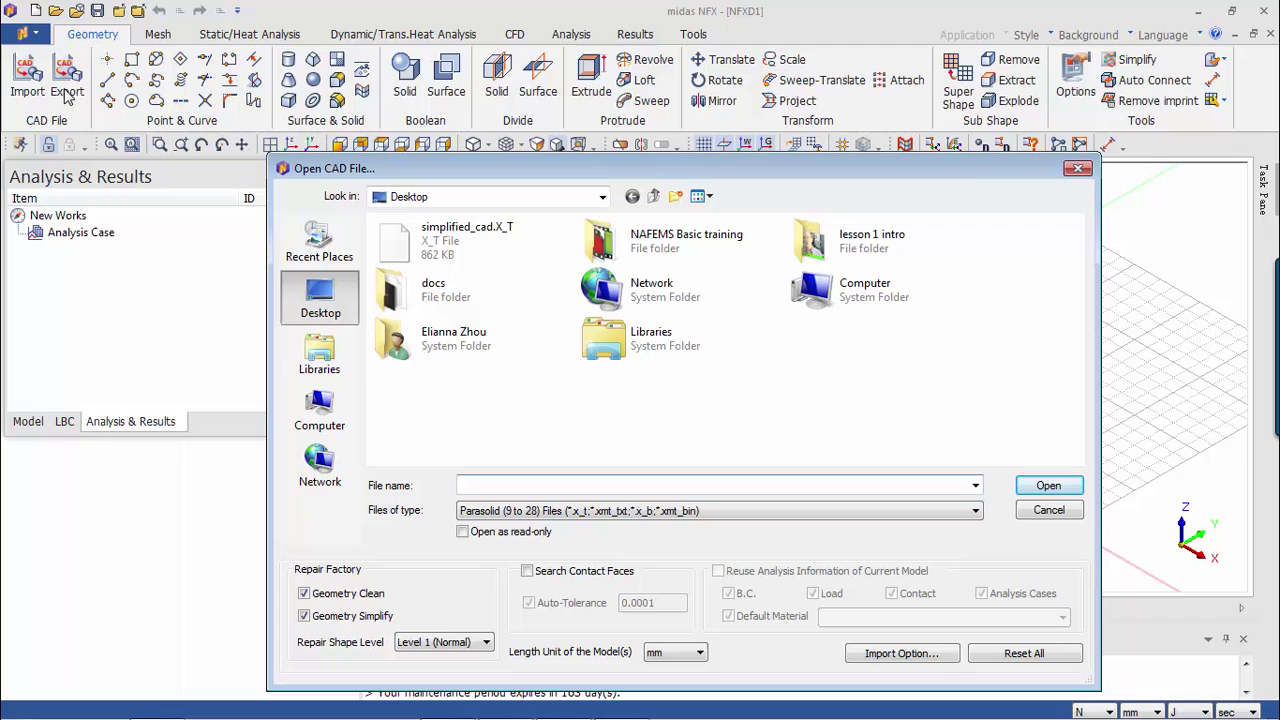
click(1077, 169)
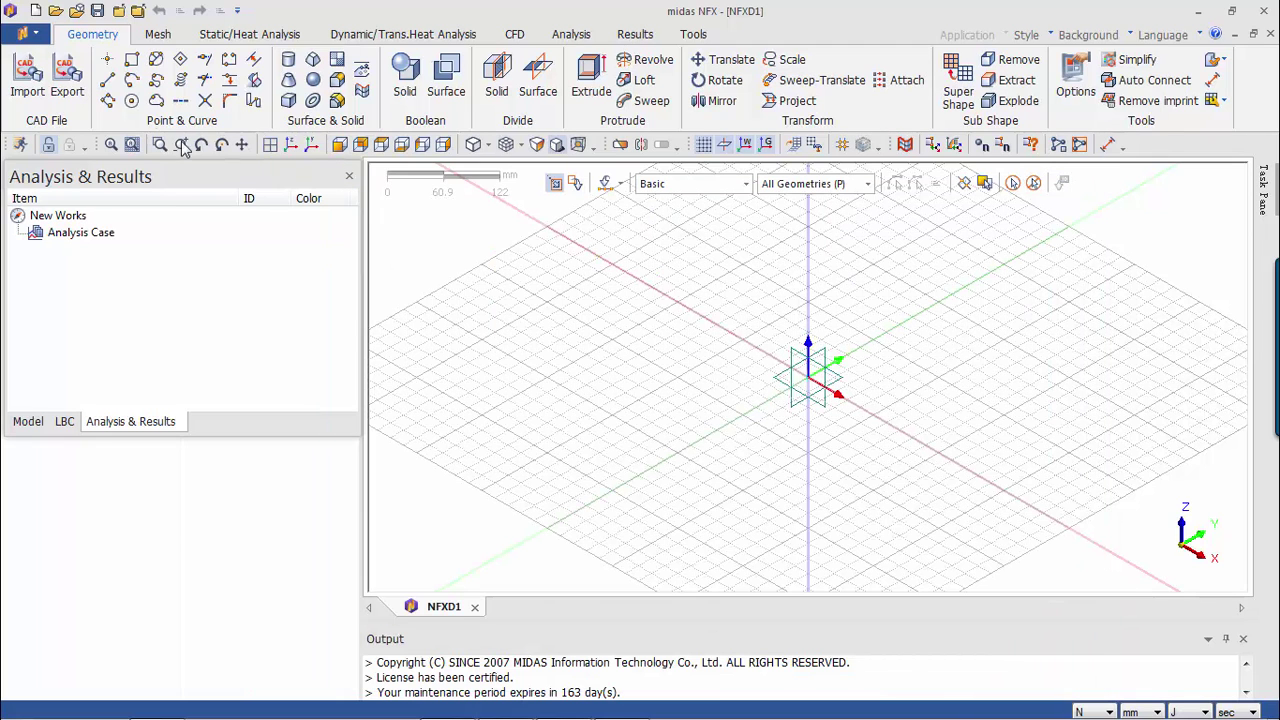
click(67, 83)
click(571, 643)
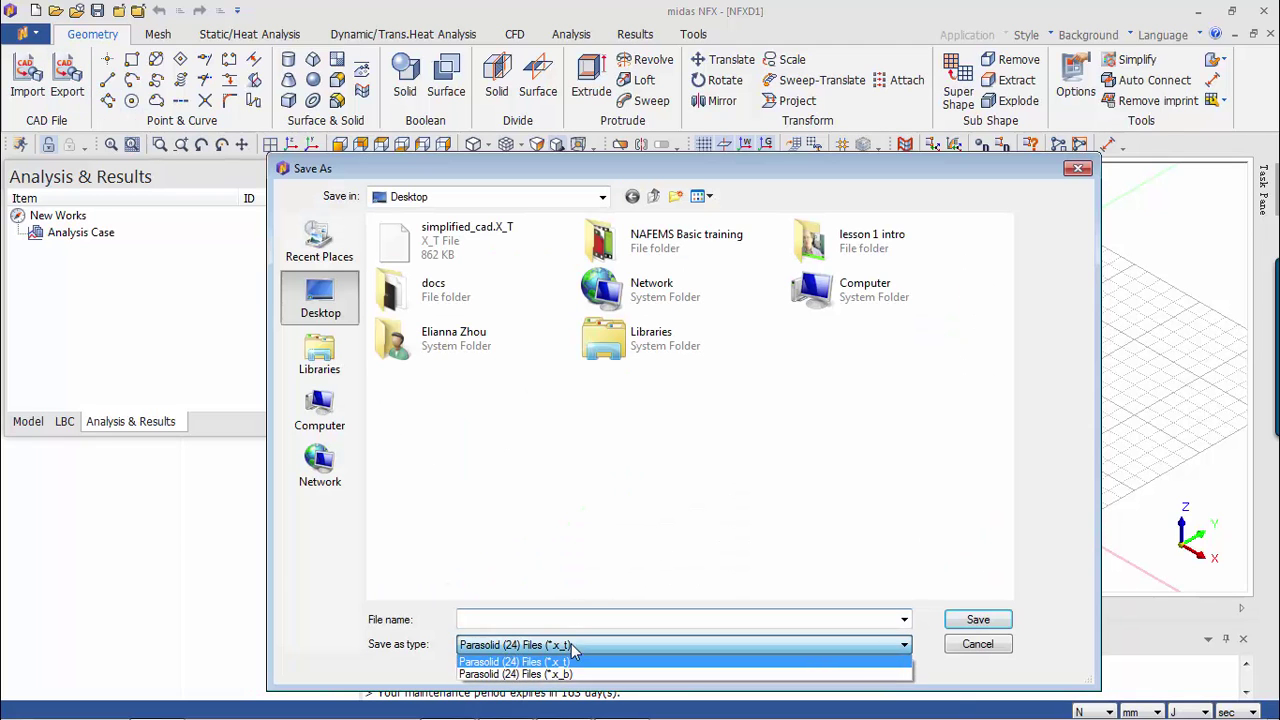
click(570, 643)
click(1077, 169)
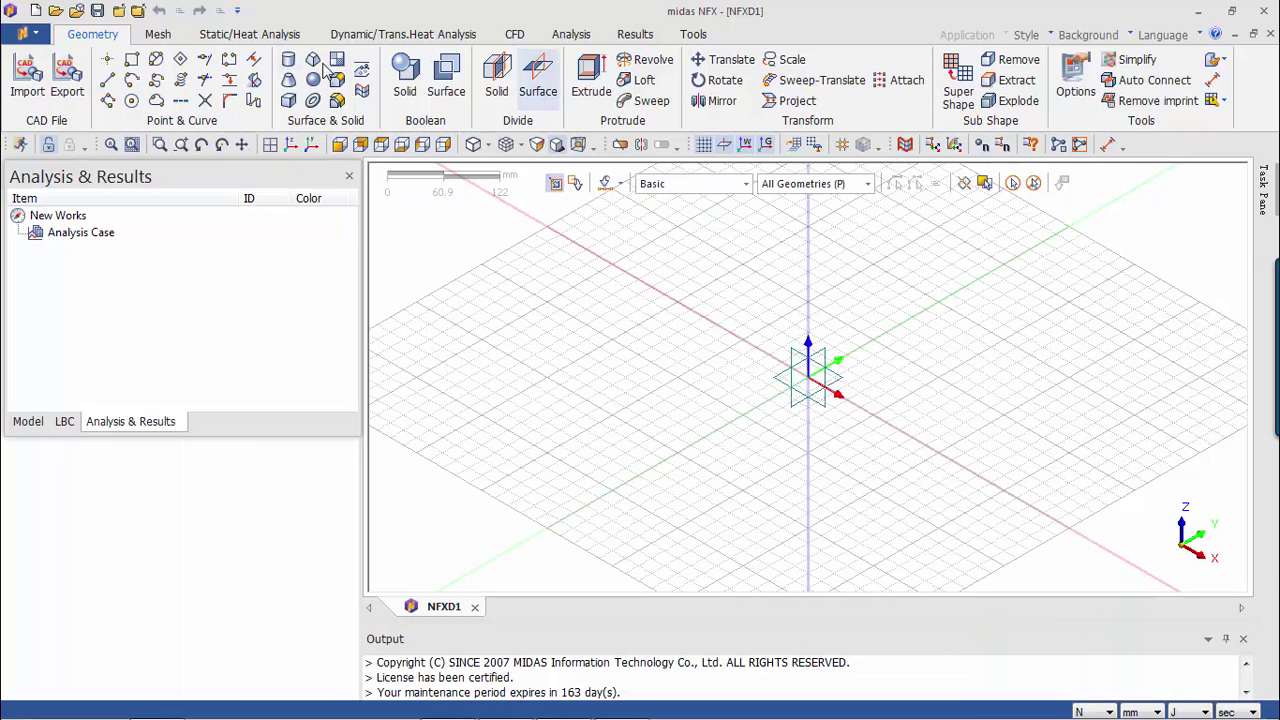
click(27, 83)
click(497, 511)
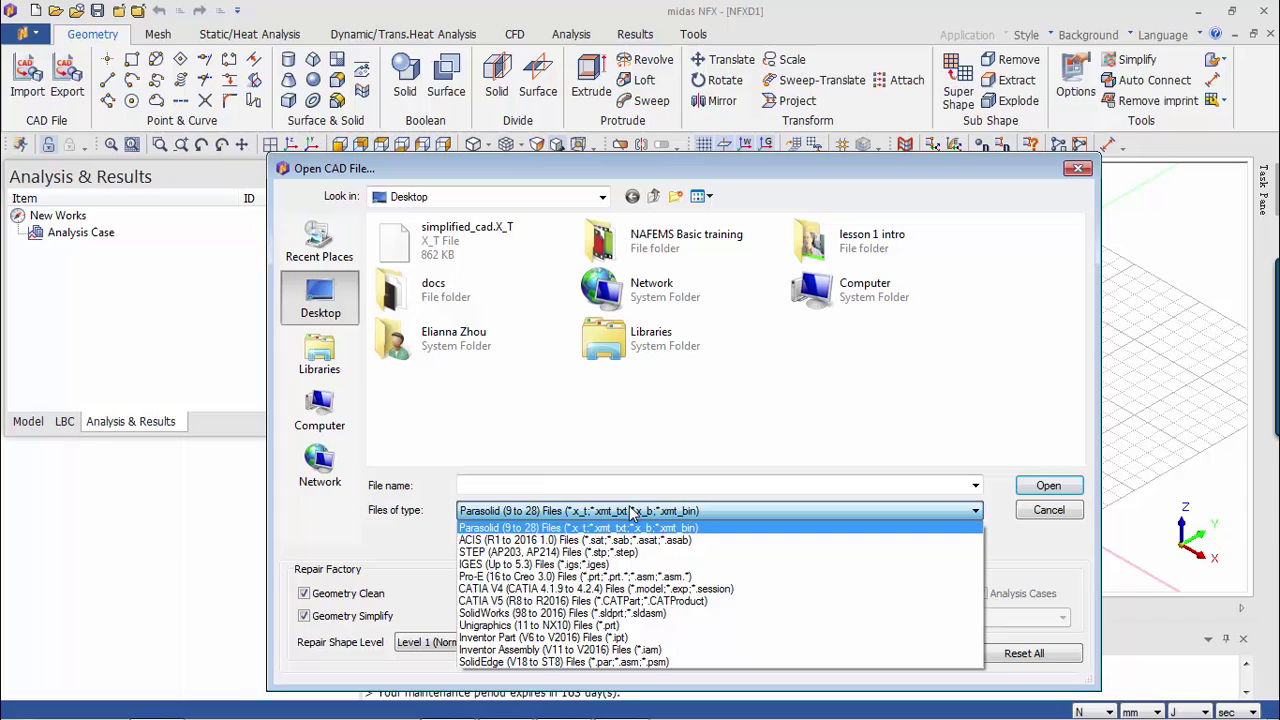
click(1078, 168)
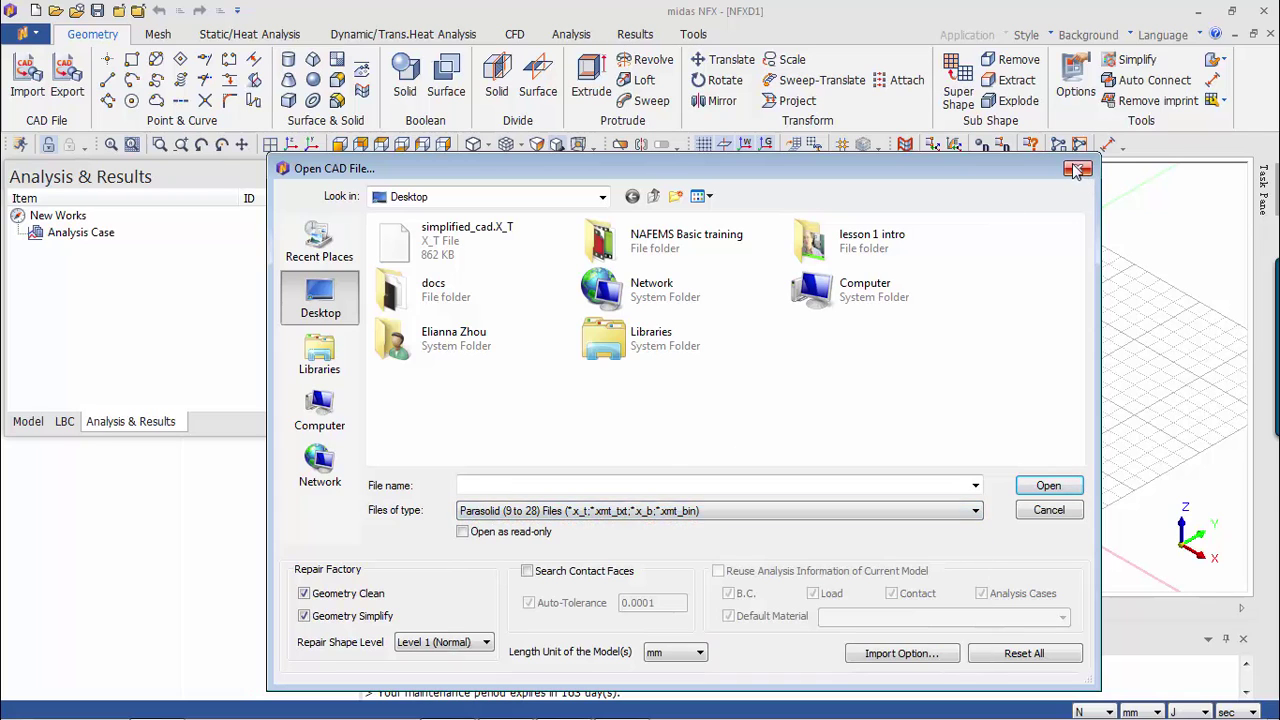
click(1078, 168)
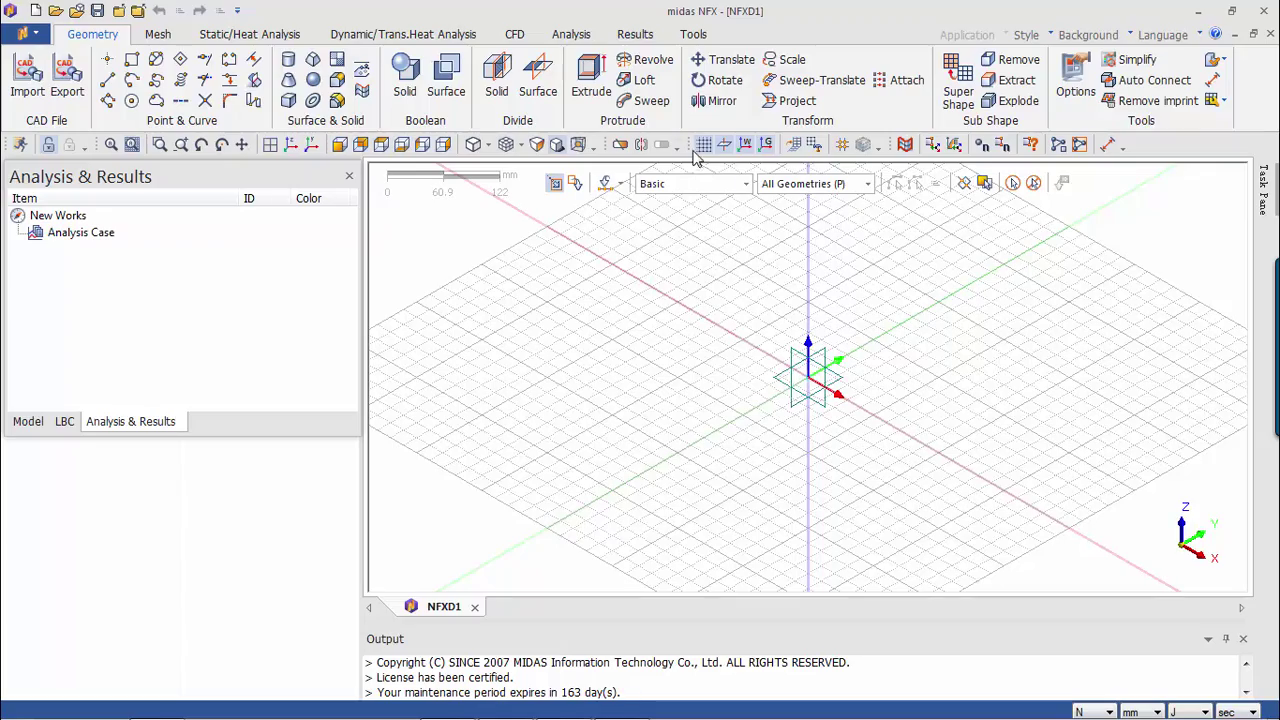
Step: Switch to the Top view and zoom in close around the origin
click(381, 145)
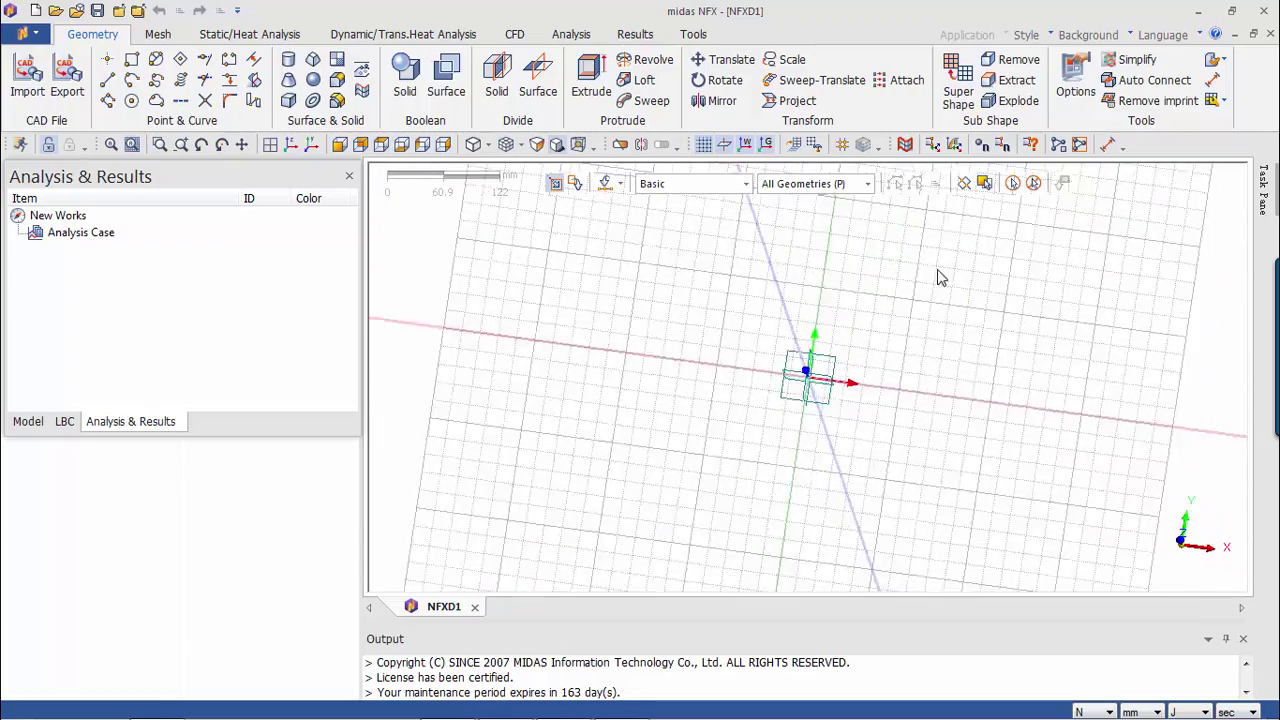
scroll(1035, 282, up, 5)
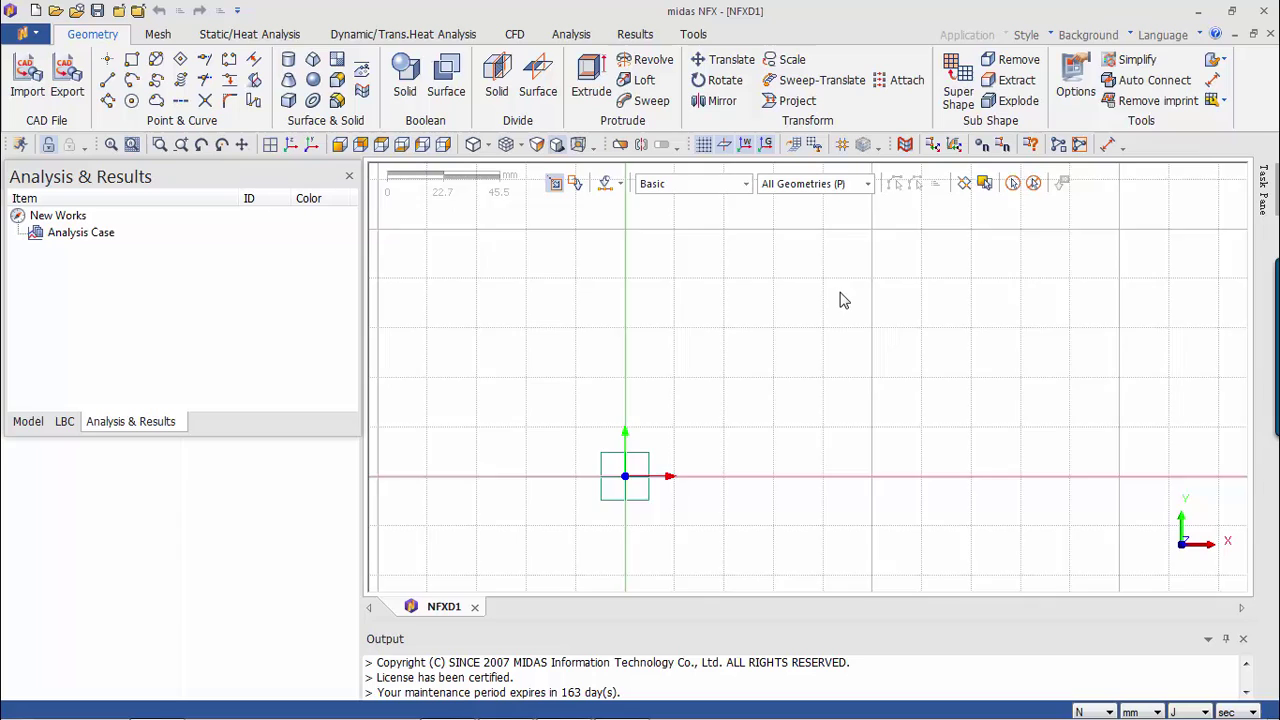
scroll(836, 300, up, 1)
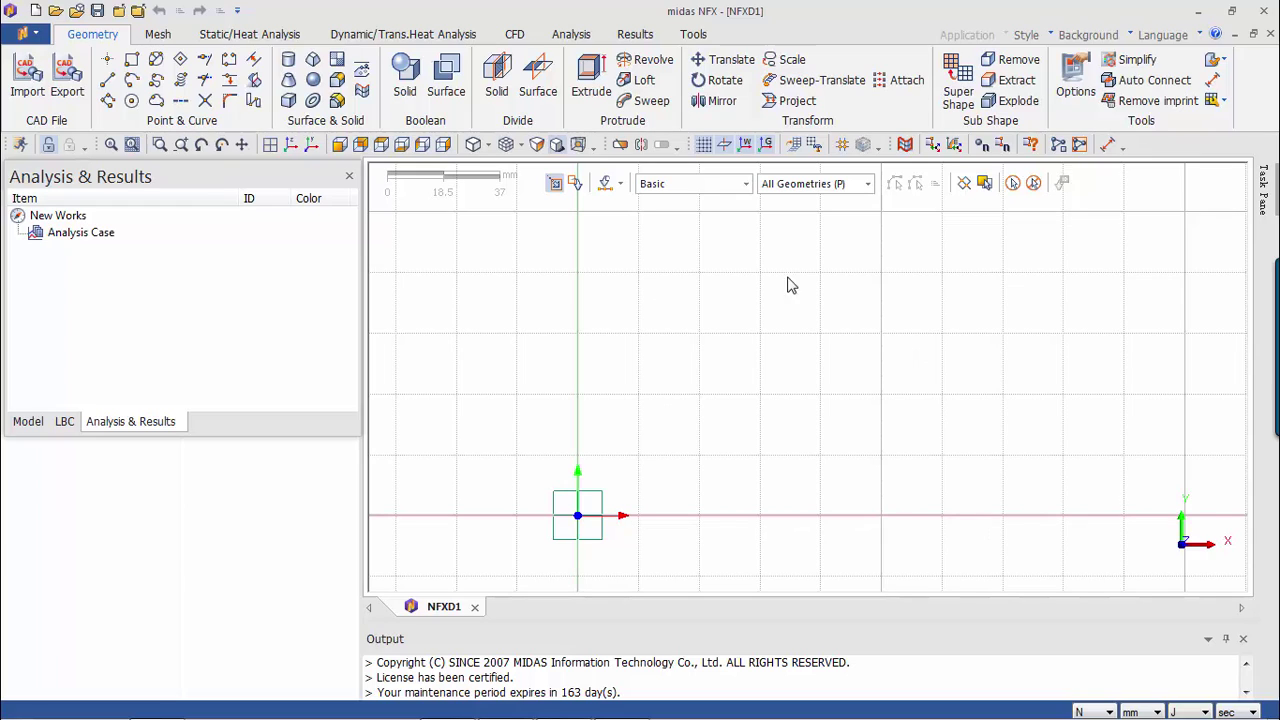
Step: With Mesh > Node > Create, place nodes at the origin, (100,0,0), an interior point and (0,100,0)
click(158, 34)
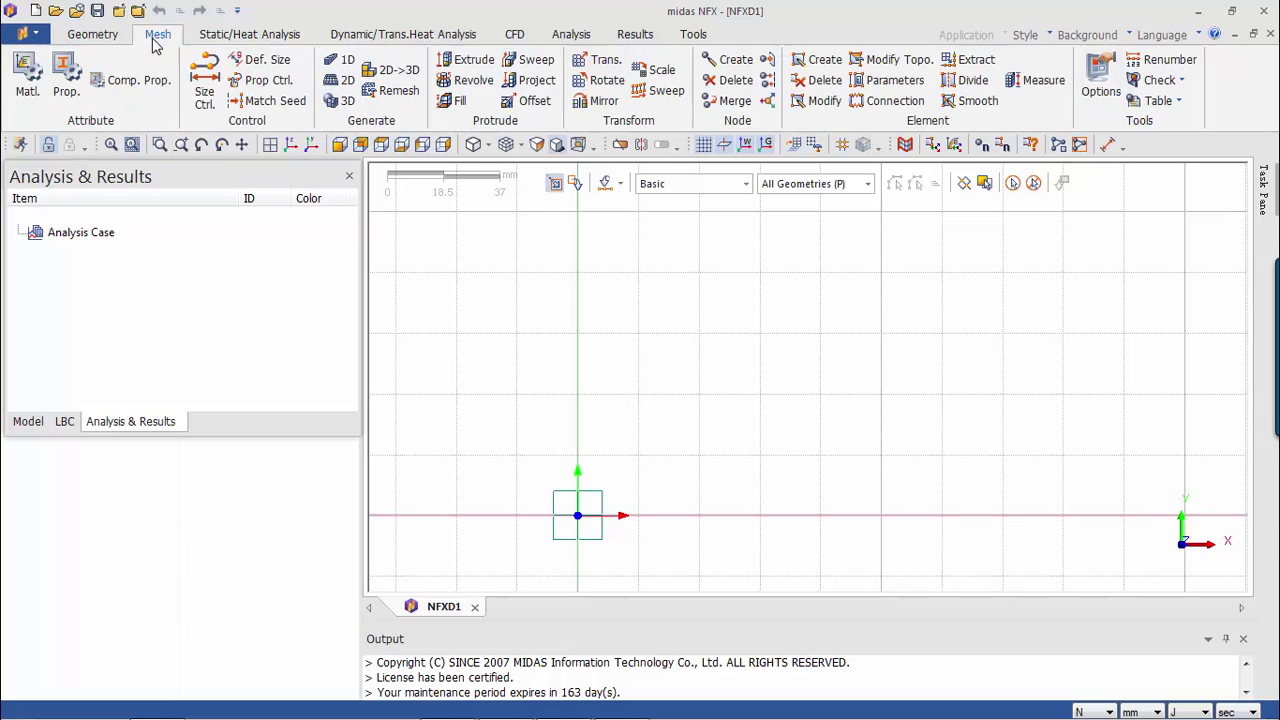
click(733, 59)
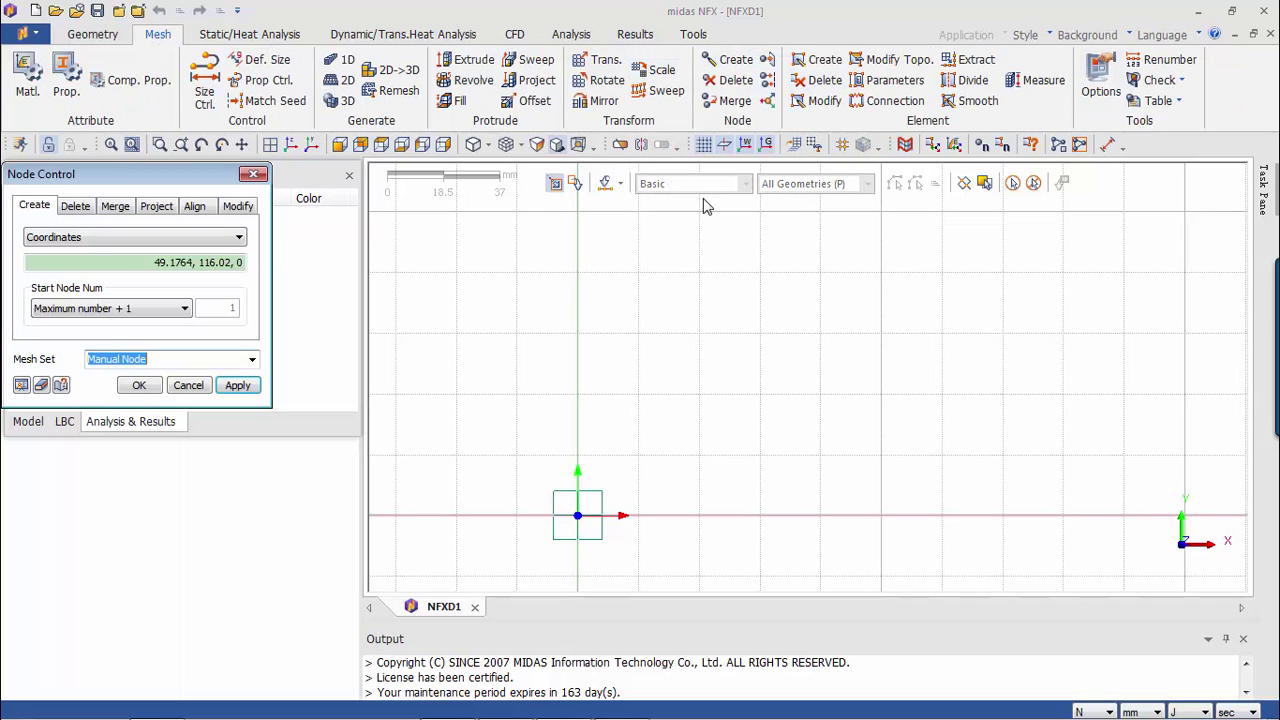
click(579, 516)
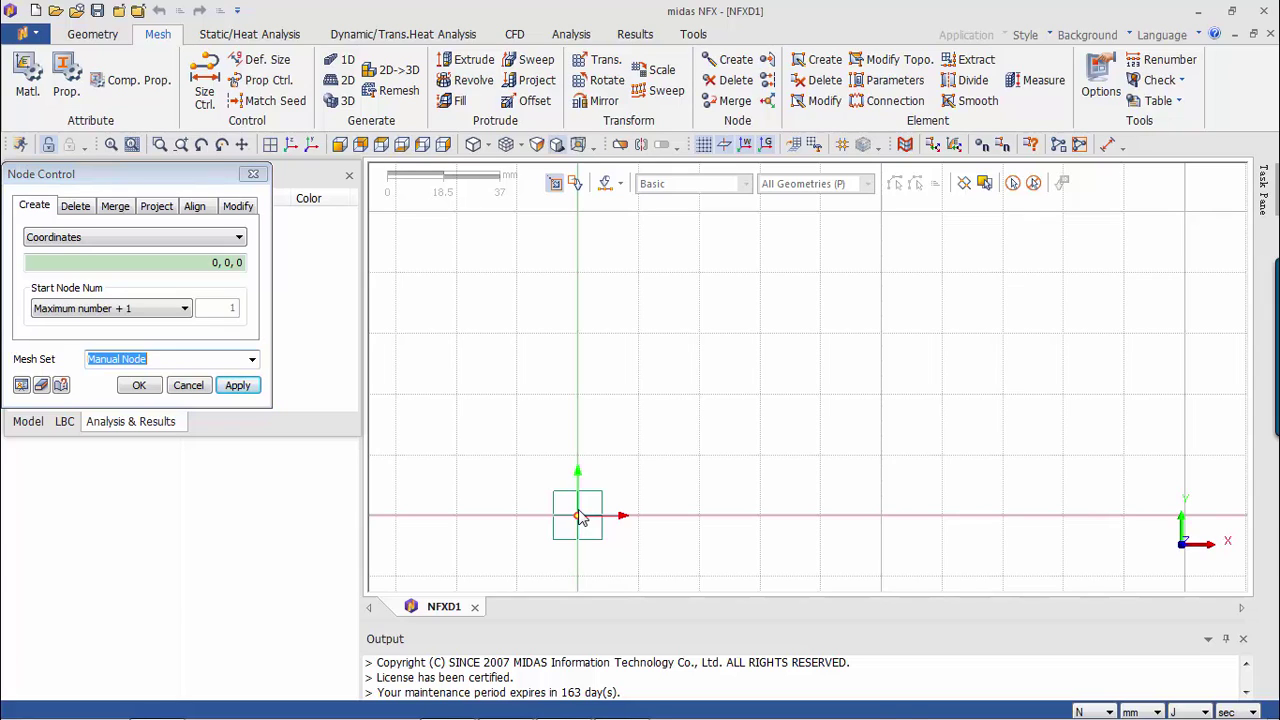
click(878, 517)
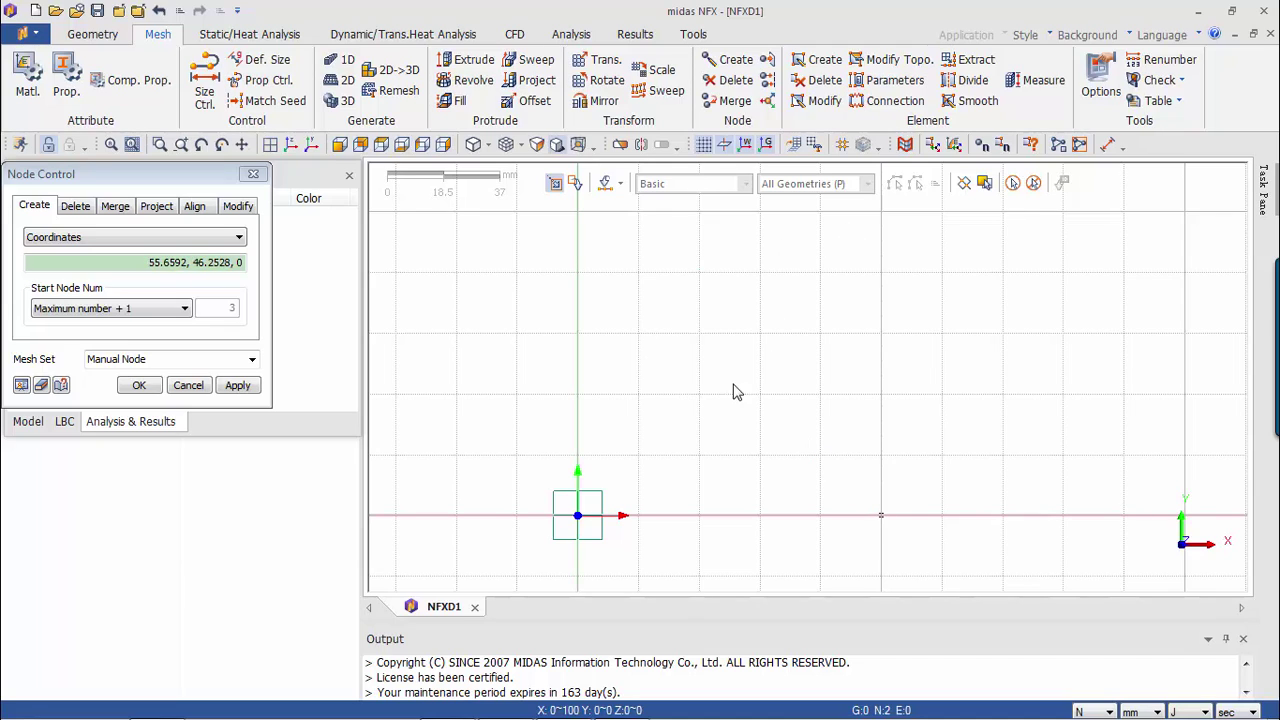
click(699, 394)
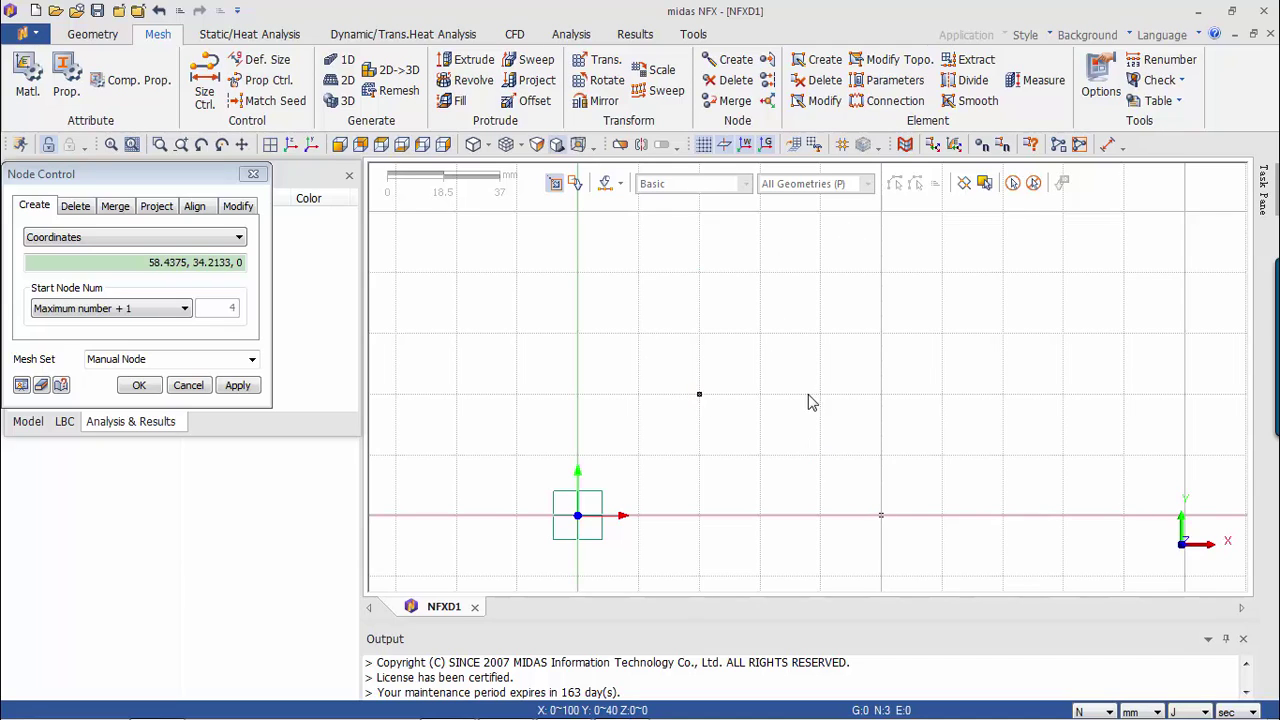
click(577, 214)
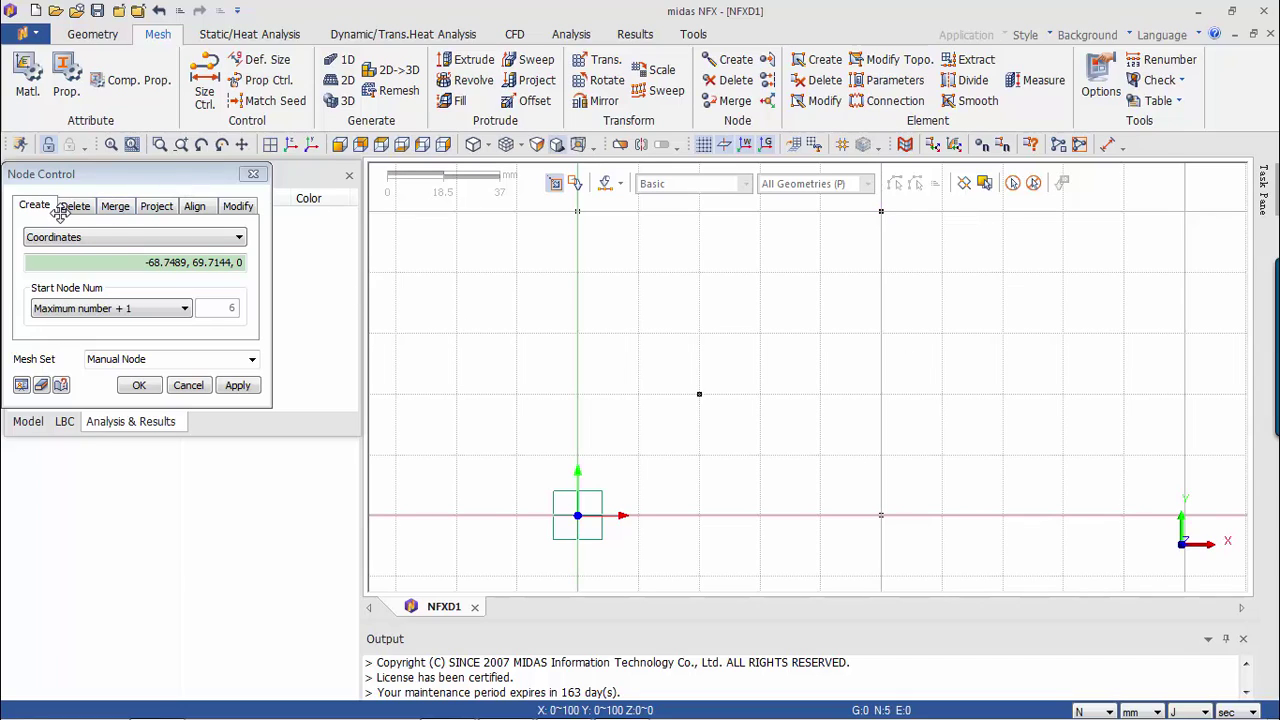
Step: Close node creation and set up element creation for 2D triangle elements
click(258, 178)
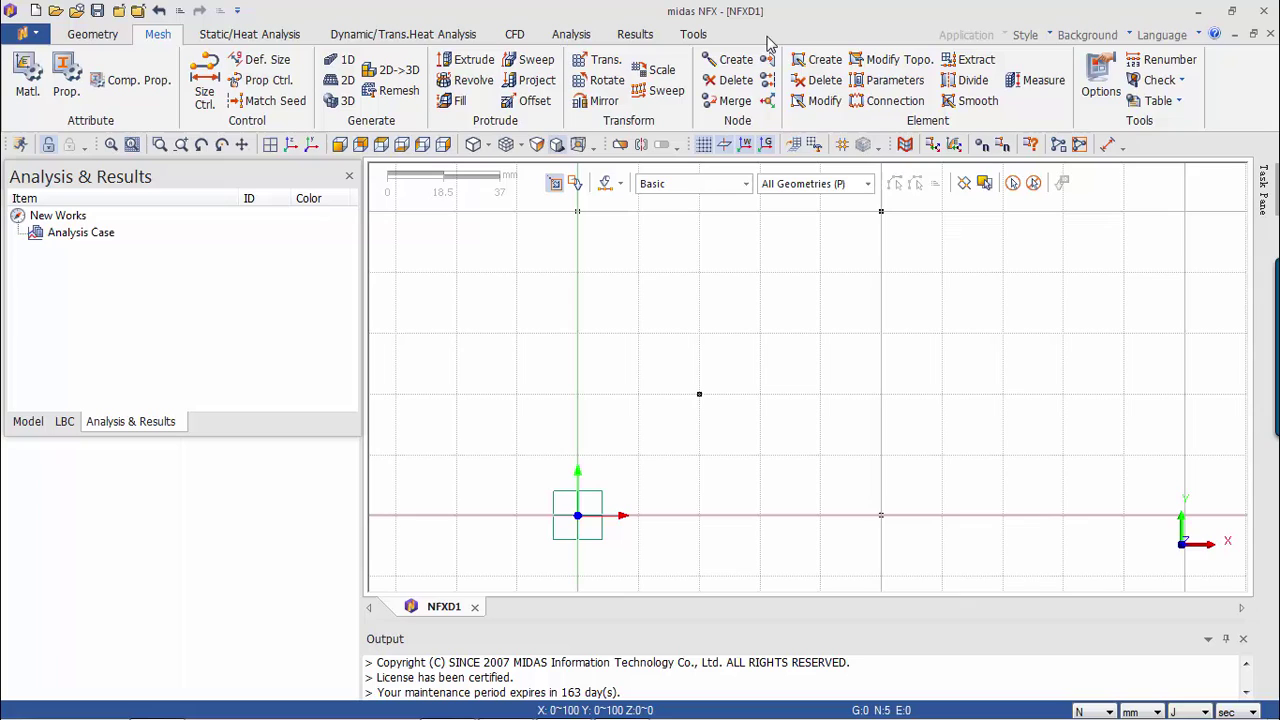
click(802, 62)
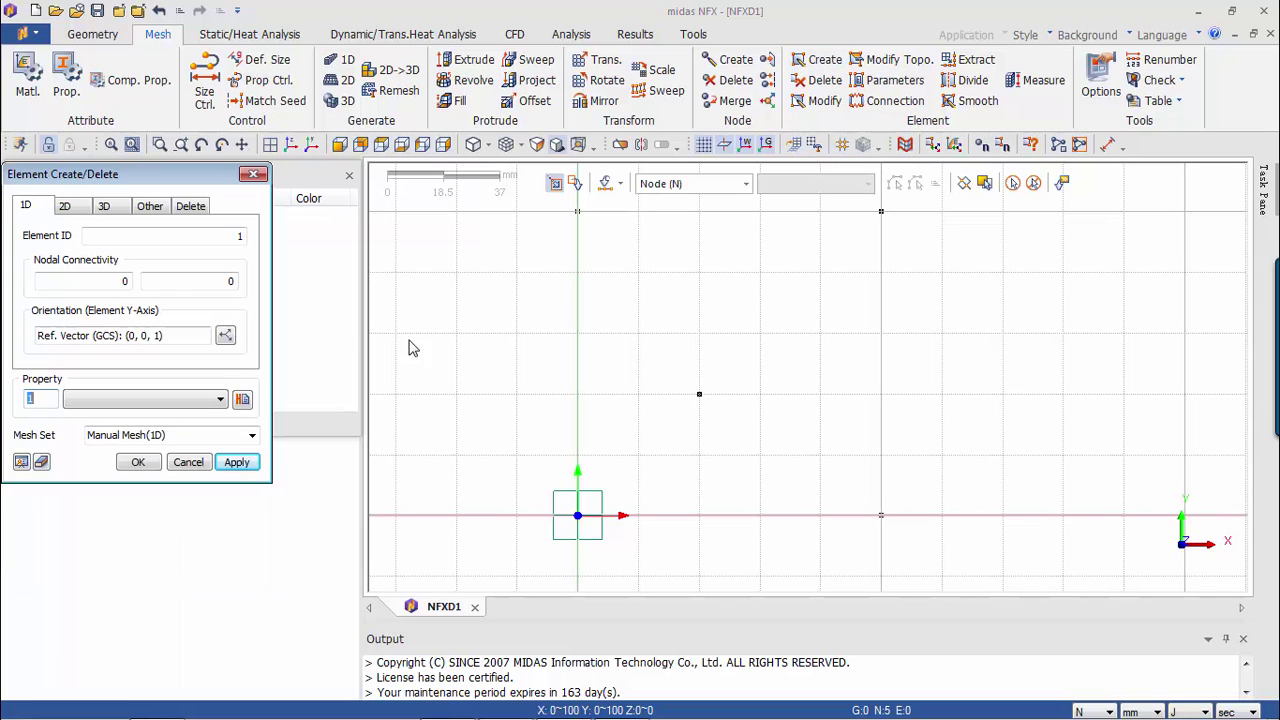
click(113, 205)
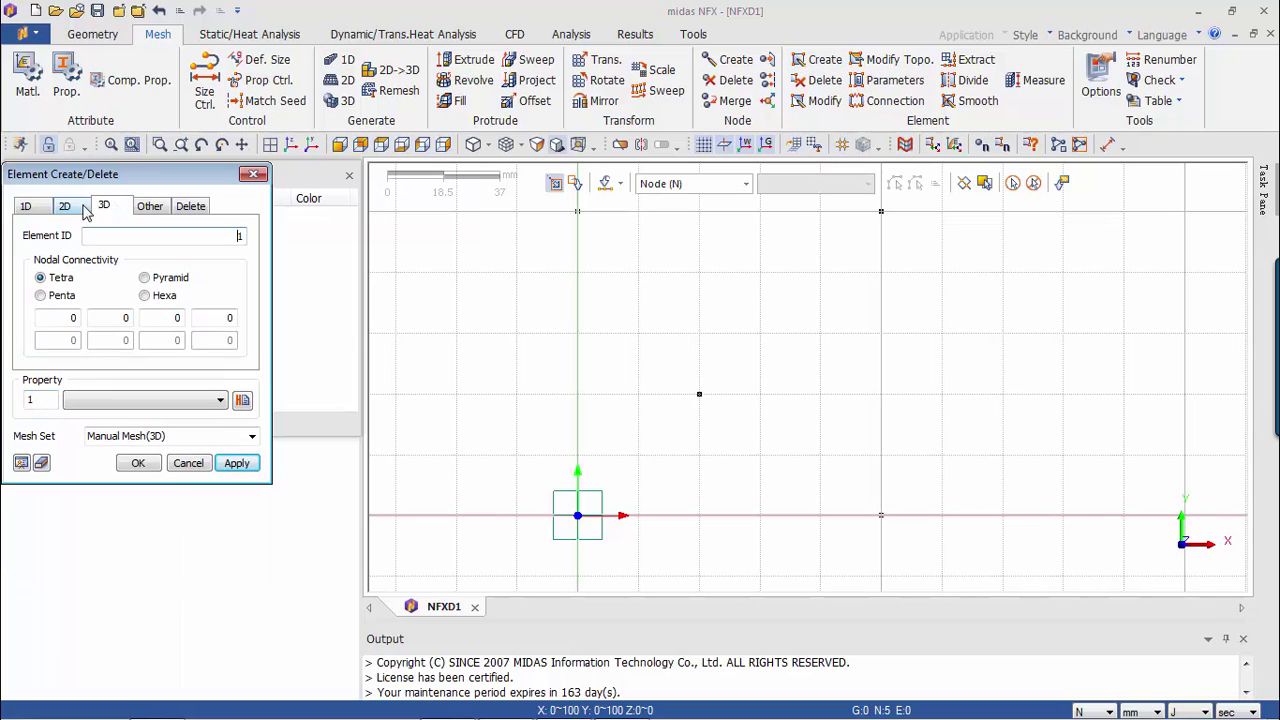
click(76, 206)
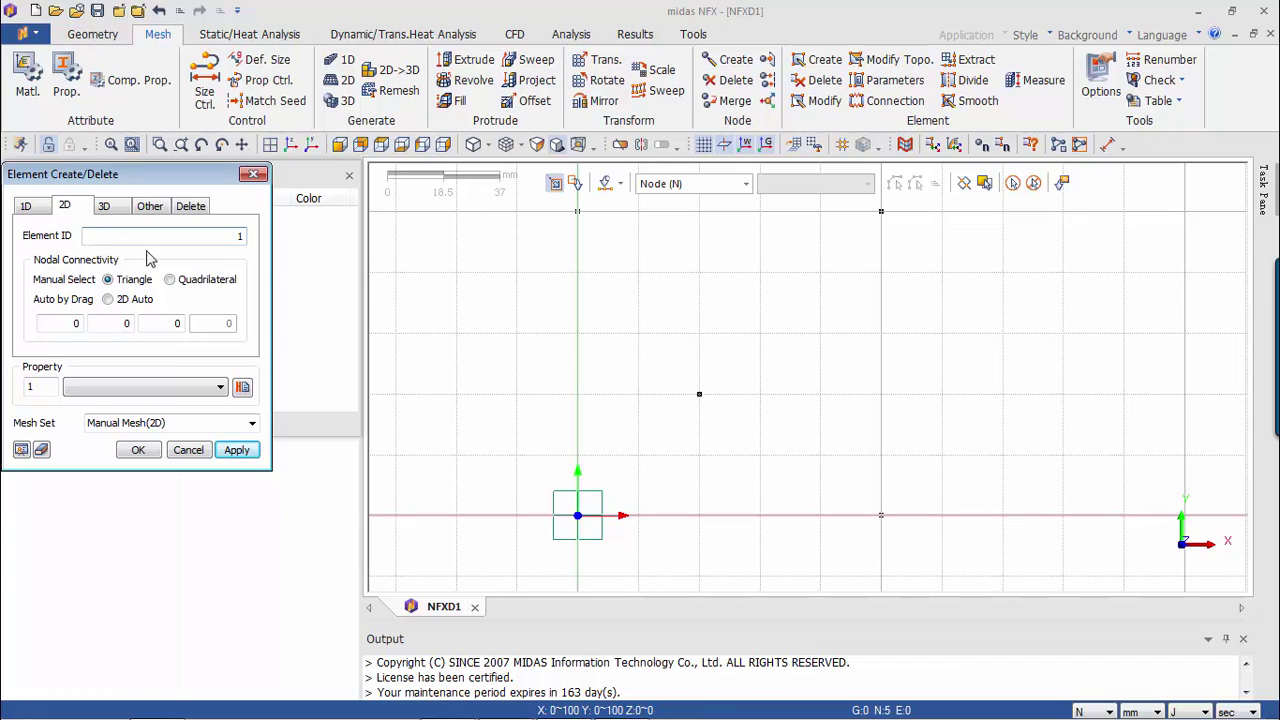
Step: Create the first triangle from the origin, (100,0) and interior nodes with a default 2D plate property
click(579, 516)
click(881, 518)
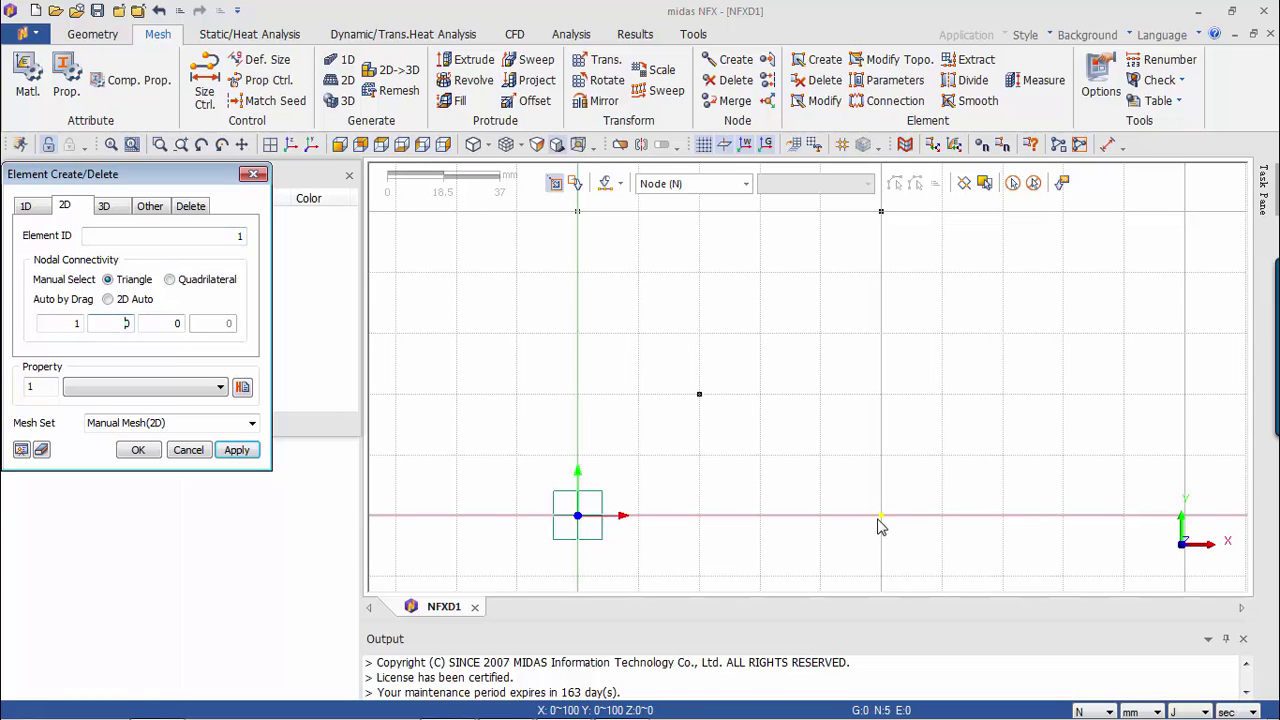
click(700, 396)
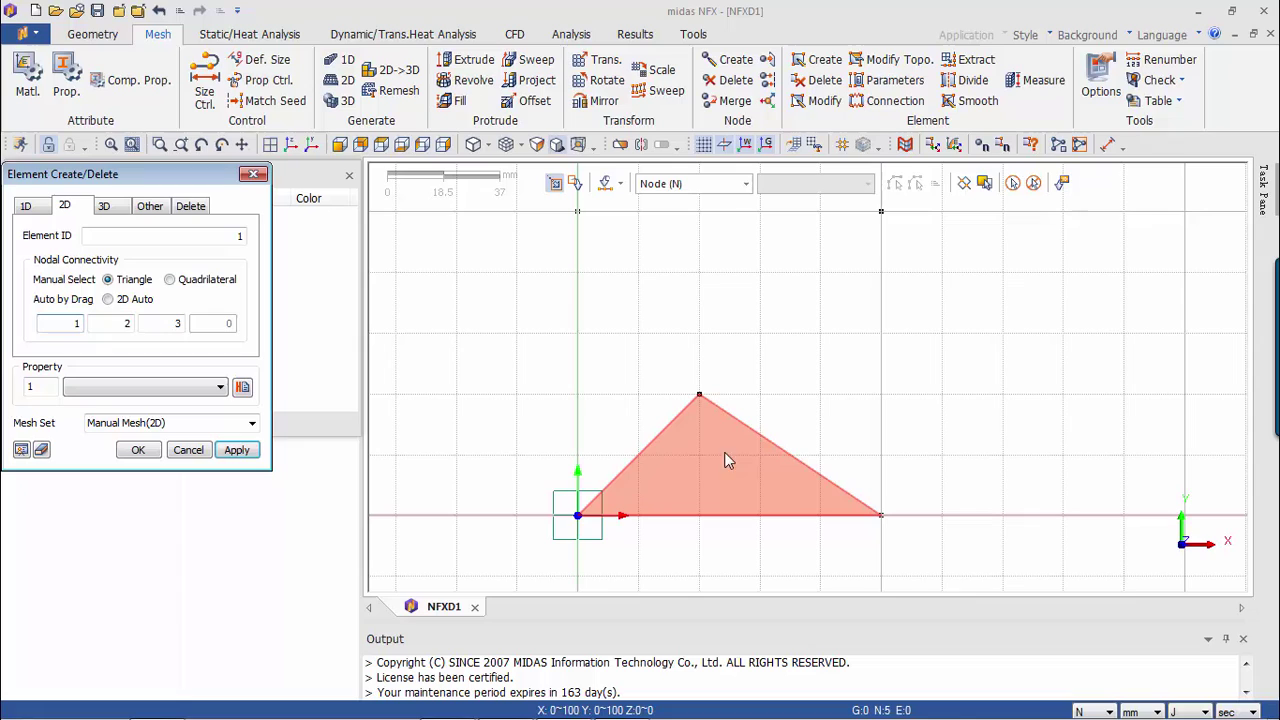
click(237, 450)
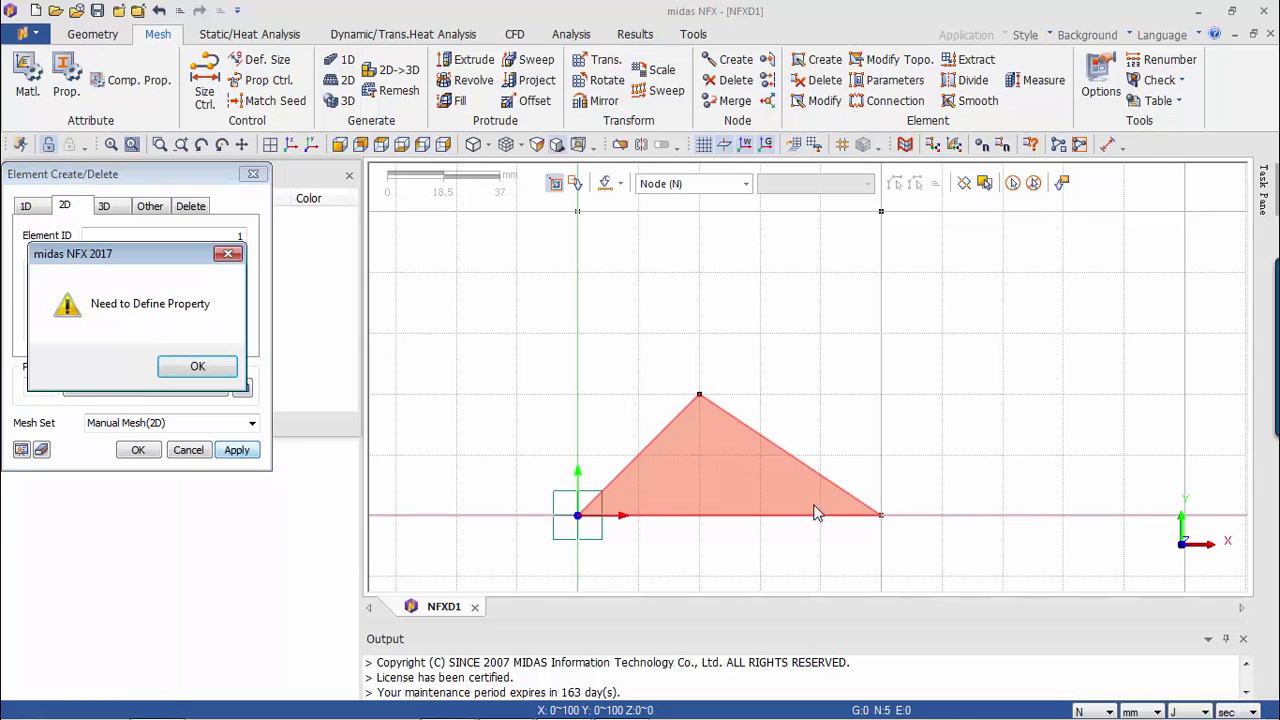
click(197, 366)
click(242, 388)
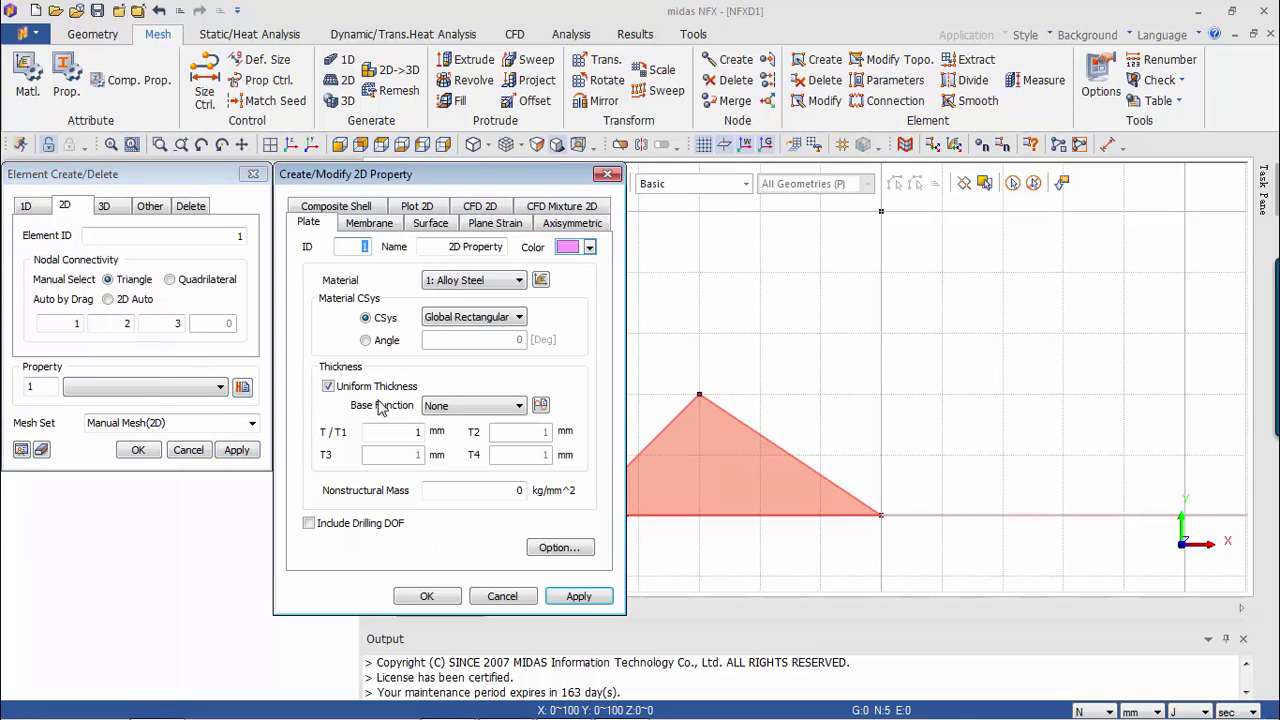
click(427, 596)
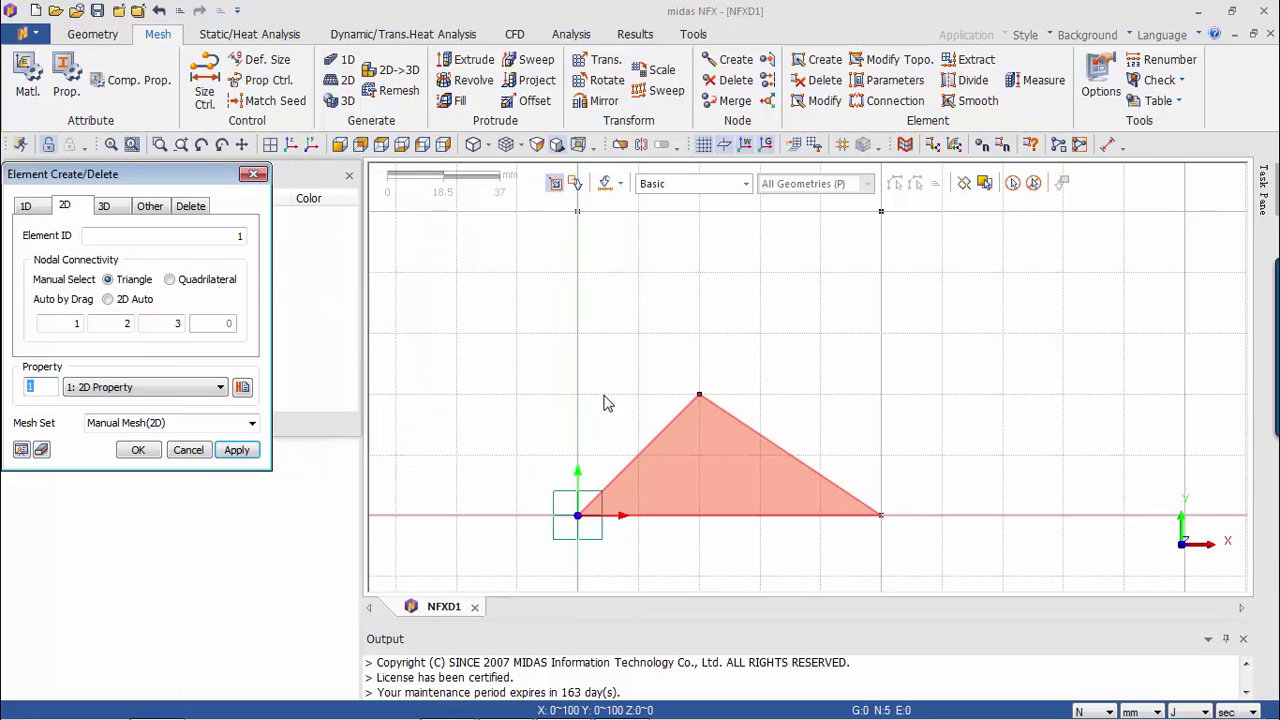
click(237, 451)
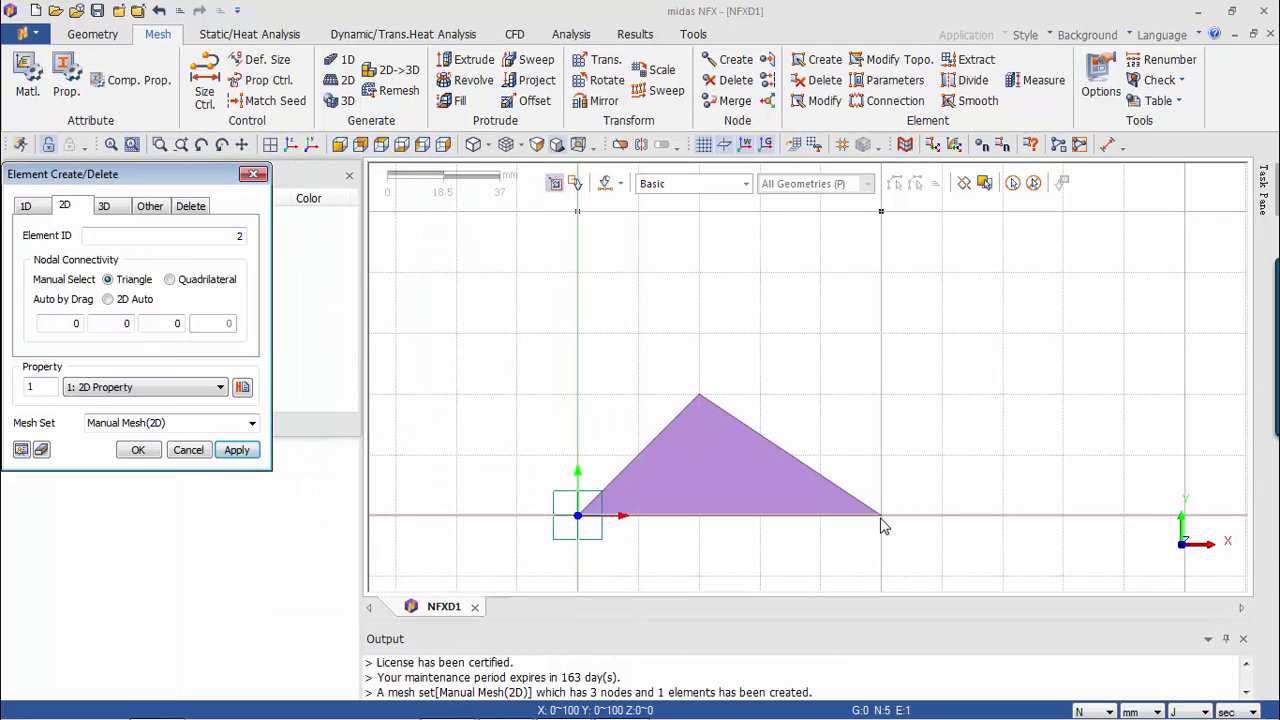
Step: Create the other three triangles around the interior node: right, top and left sides of the square
click(881, 516)
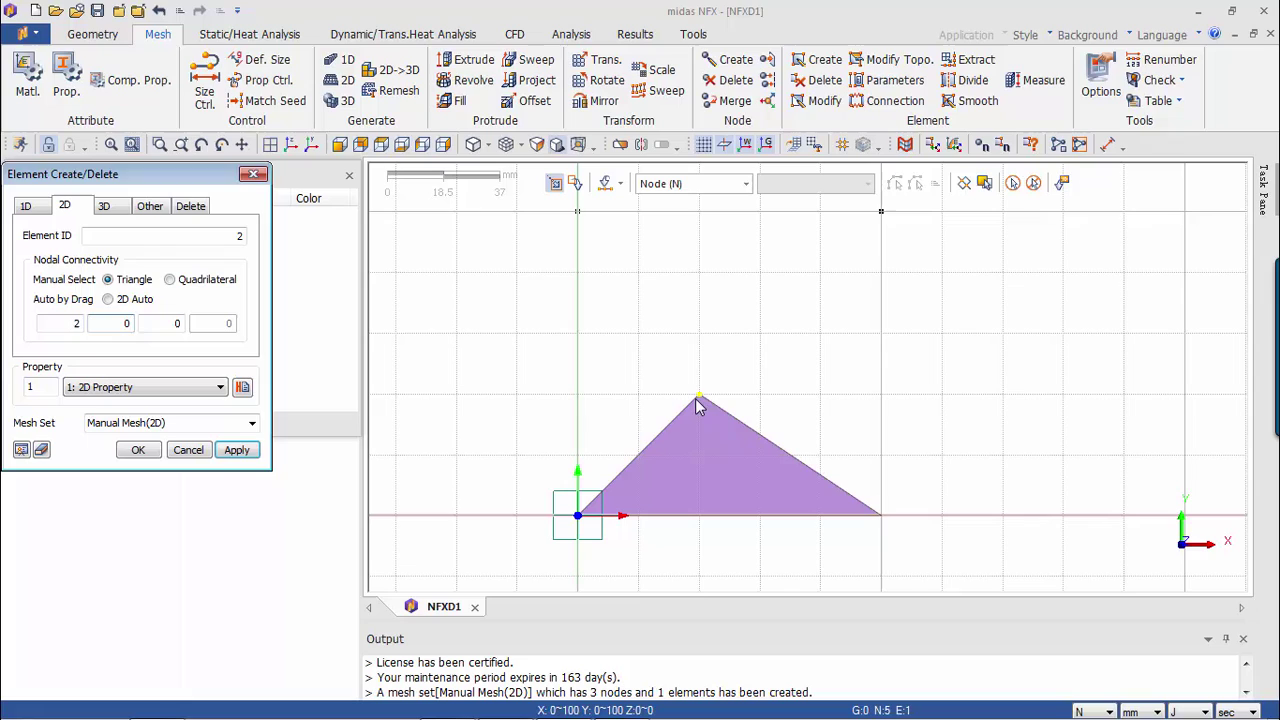
click(697, 398)
click(881, 212)
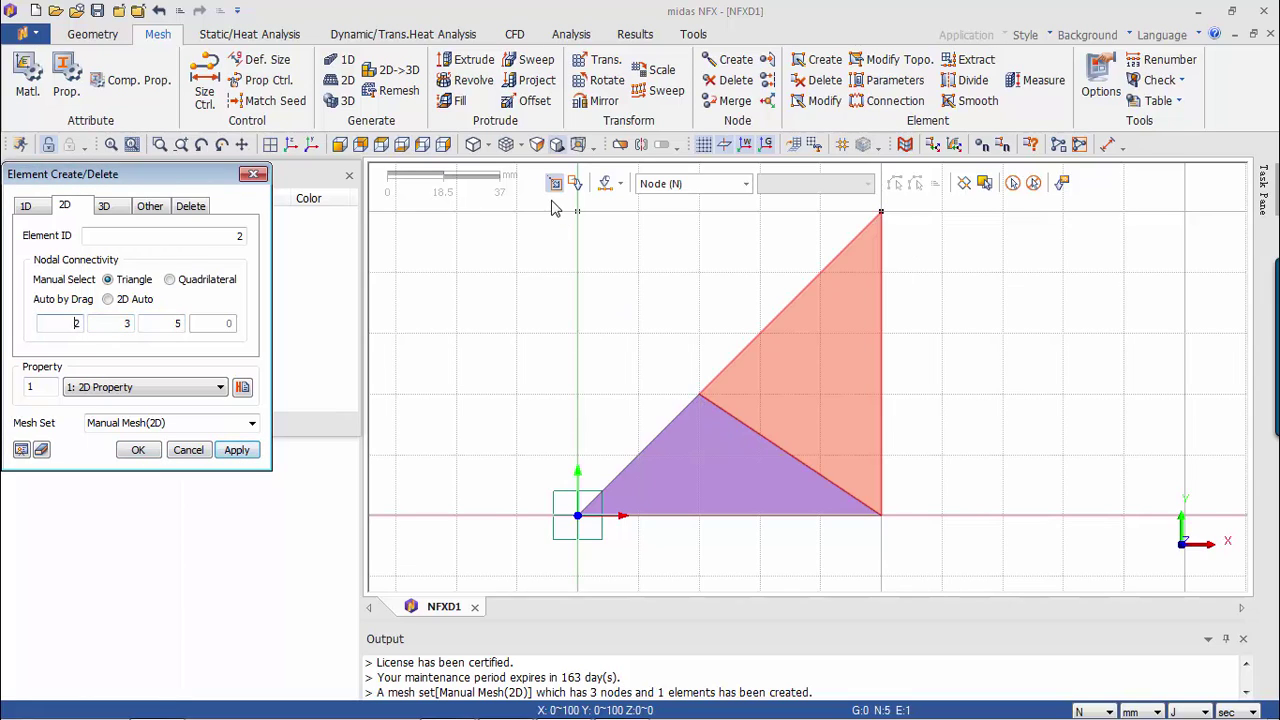
click(236, 450)
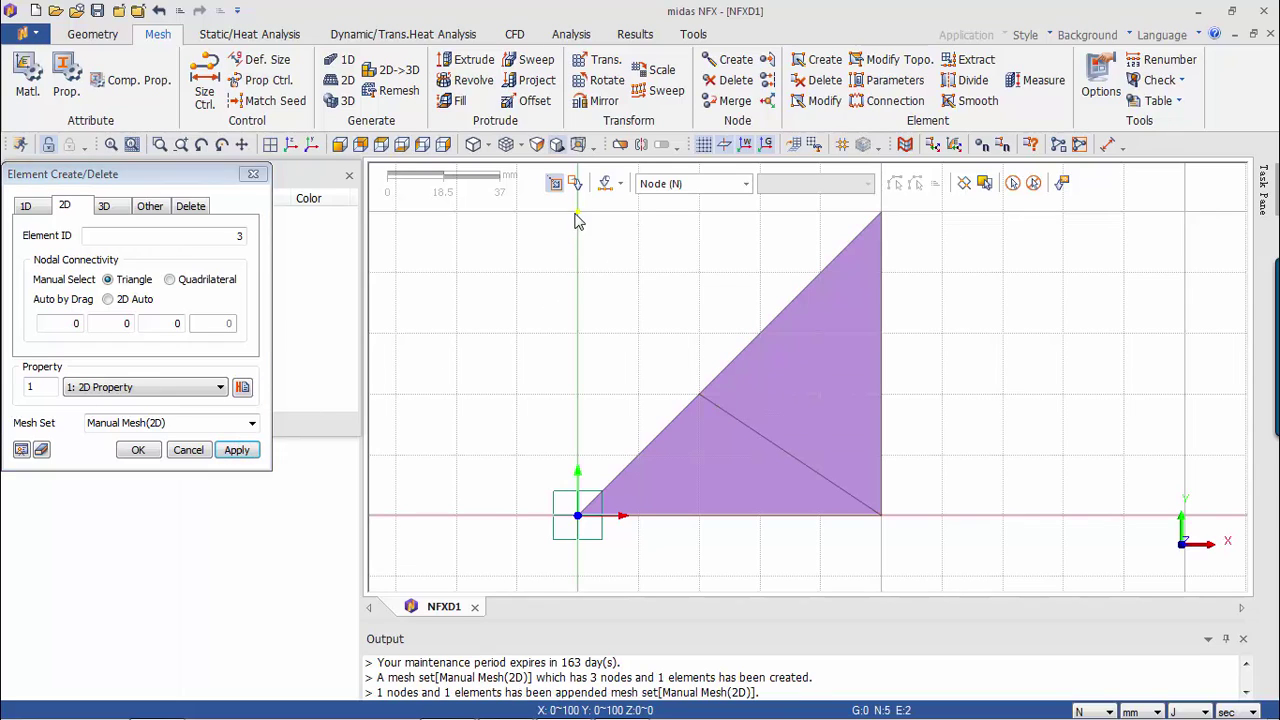
click(881, 214)
click(698, 397)
click(578, 212)
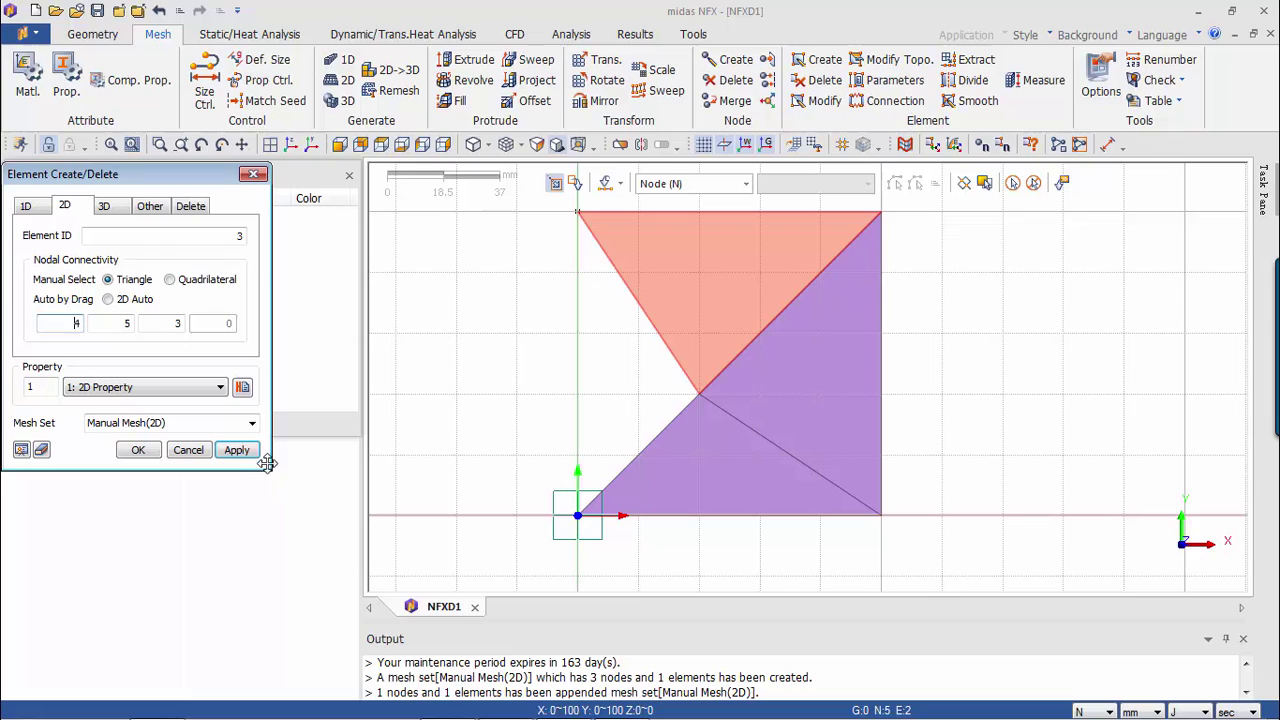
click(236, 450)
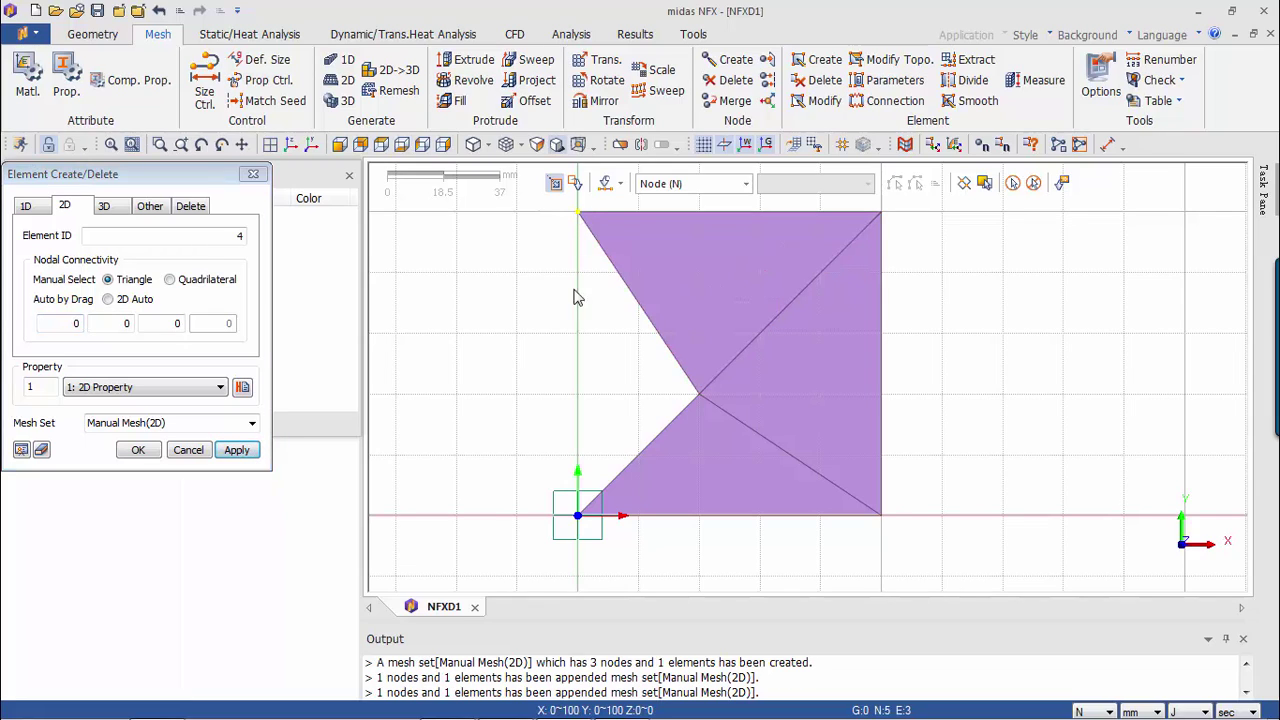
click(578, 515)
click(698, 397)
click(578, 212)
click(136, 452)
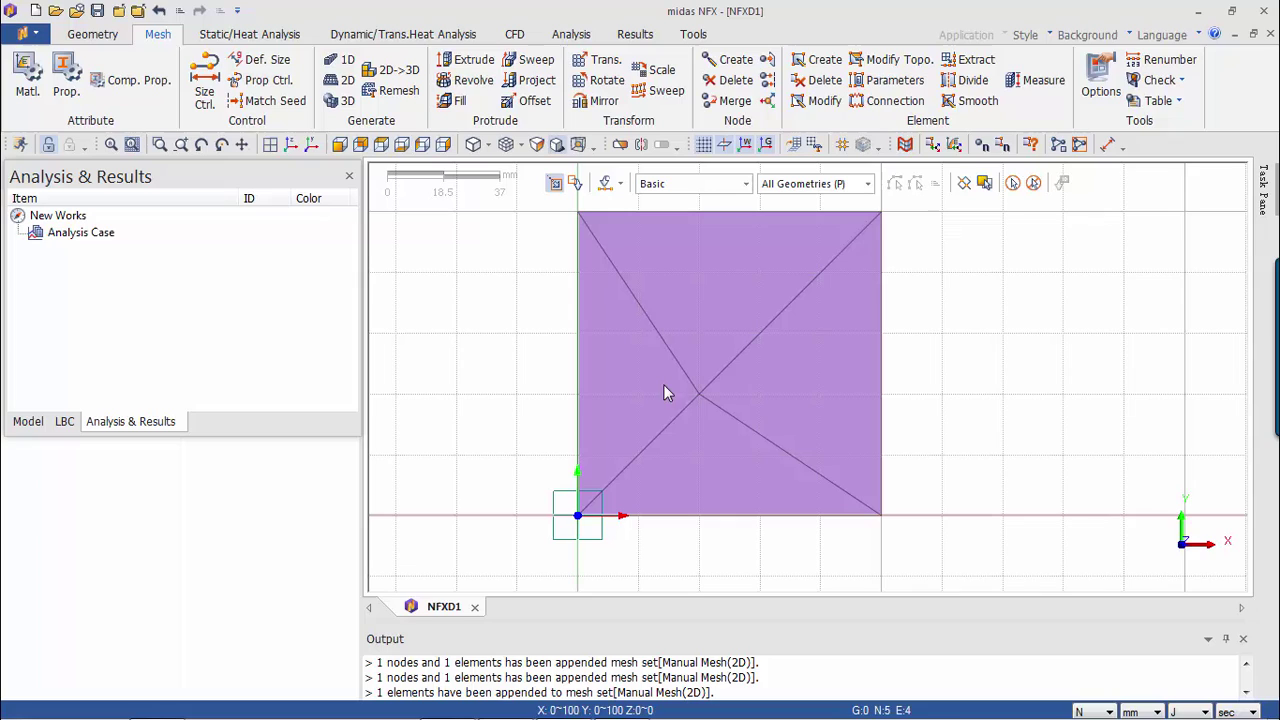
Step: Add a Linear Static analysis case, Linear Static-1, under Analysis Case
right_click(86, 234)
click(116, 243)
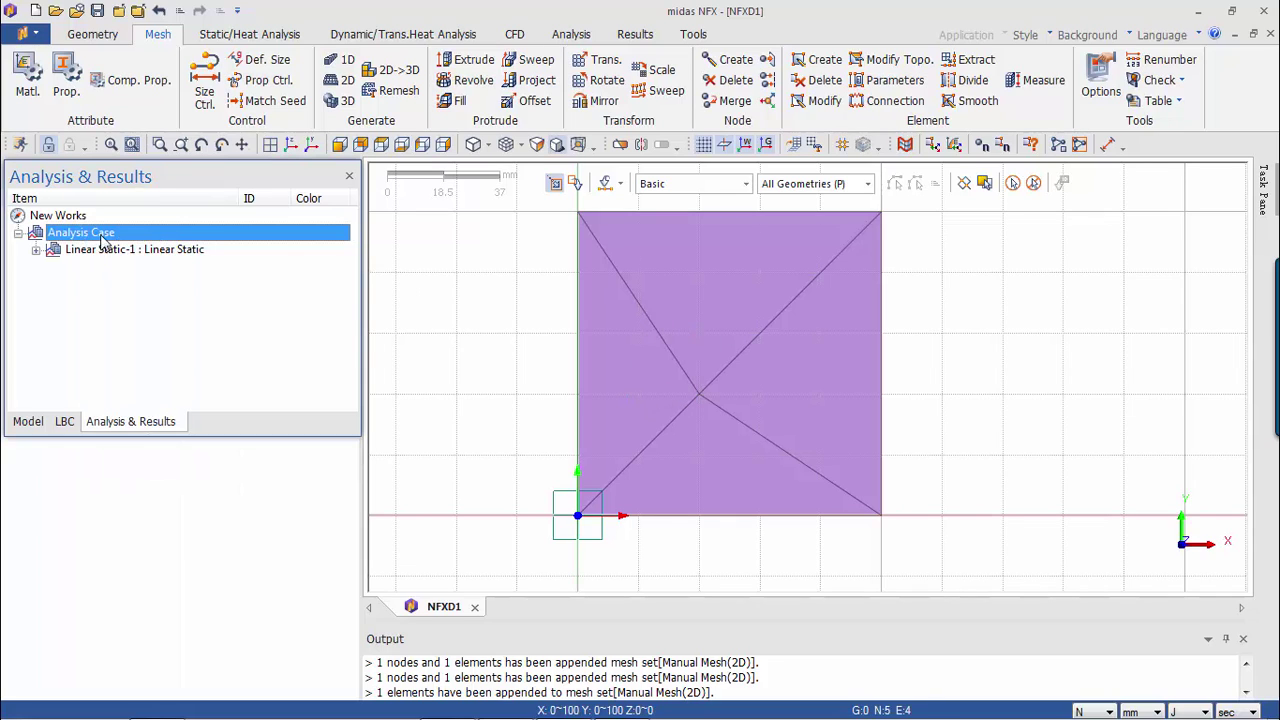
click(100, 258)
Step: Try a midas NFX solver export of Linear Static-1, check its file types, then cancel
right_click(103, 259)
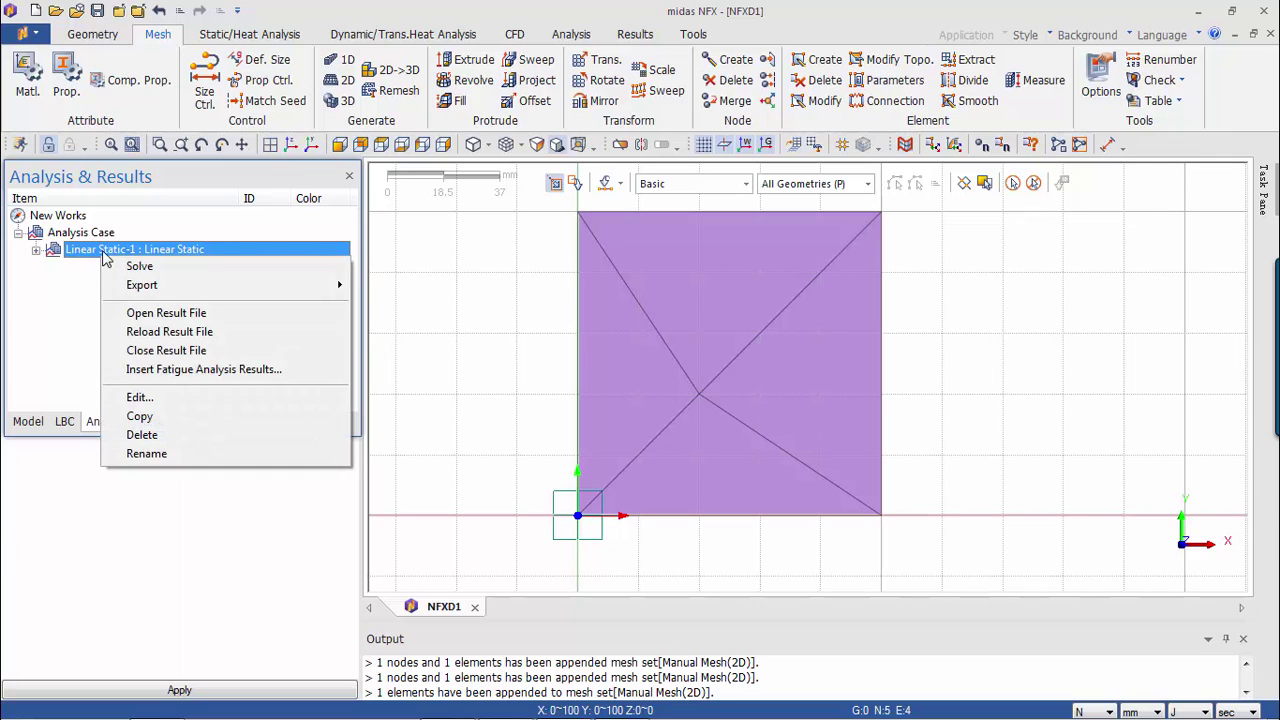
mouse_move(135, 285)
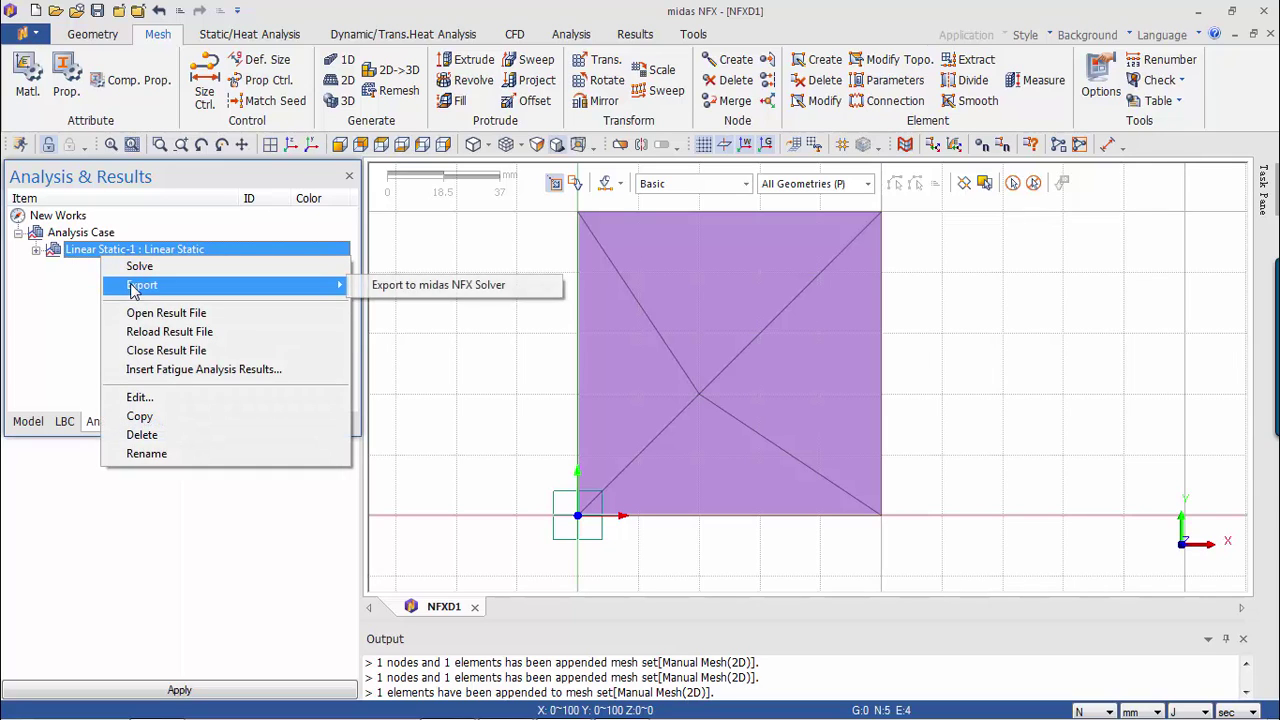
click(400, 285)
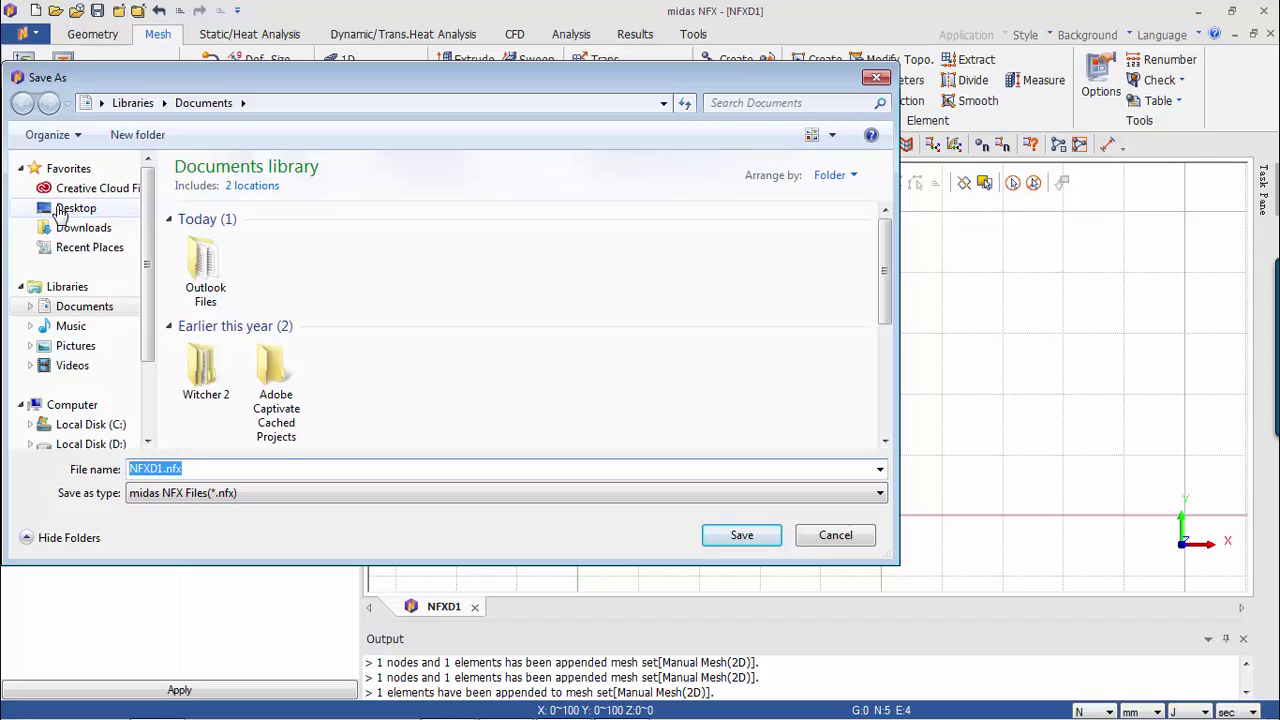
click(207, 495)
click(207, 494)
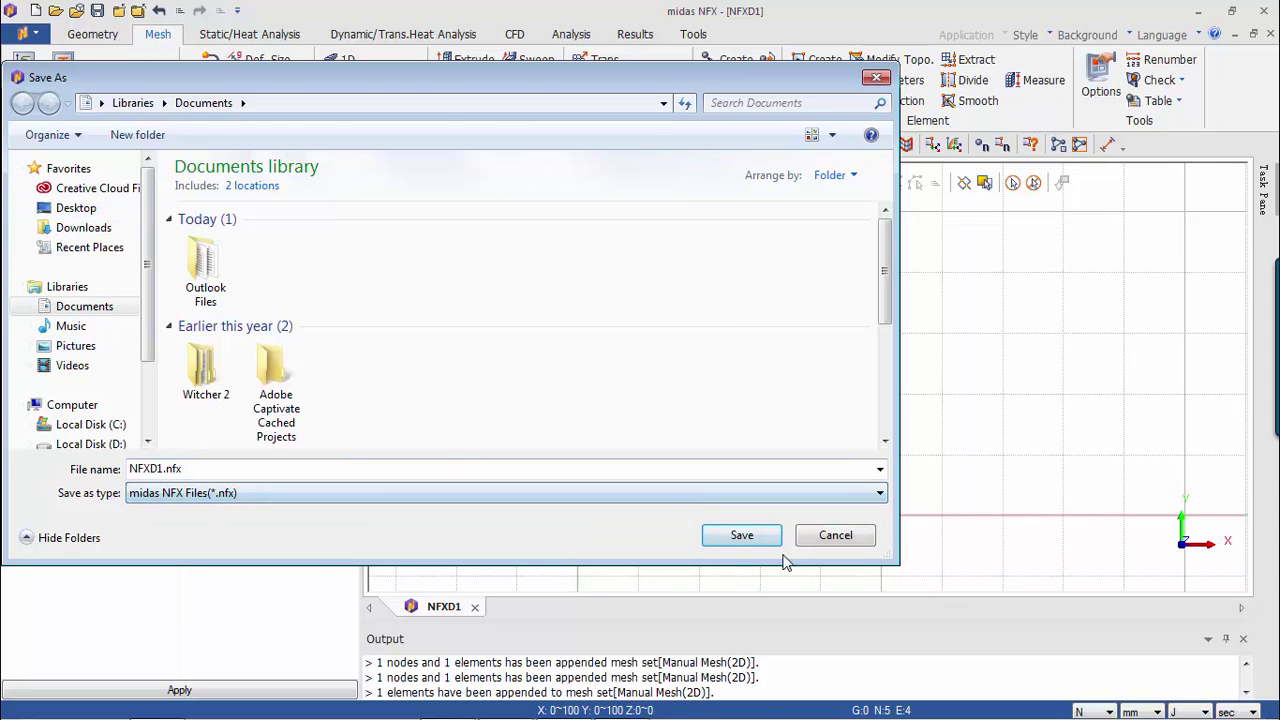
click(850, 545)
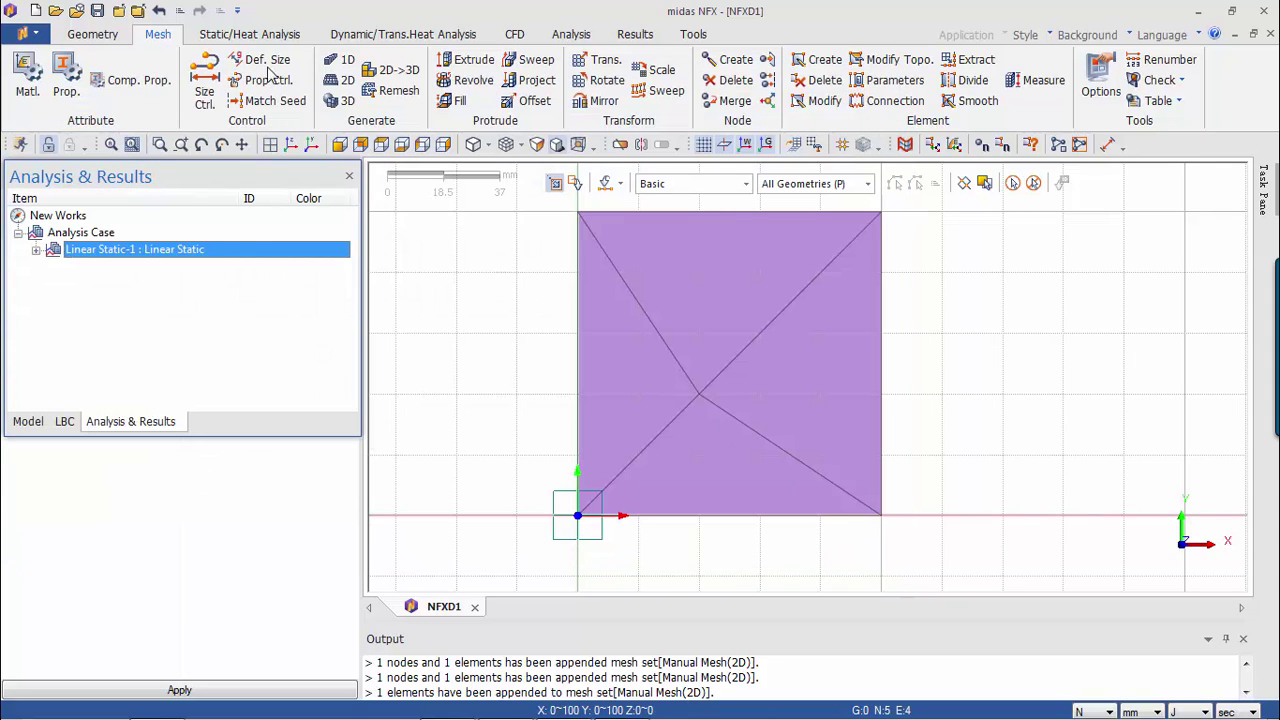
Step: Export Linear Static-1 as a Standard Nastran file saved to the Desktop
click(90, 36)
click(30, 36)
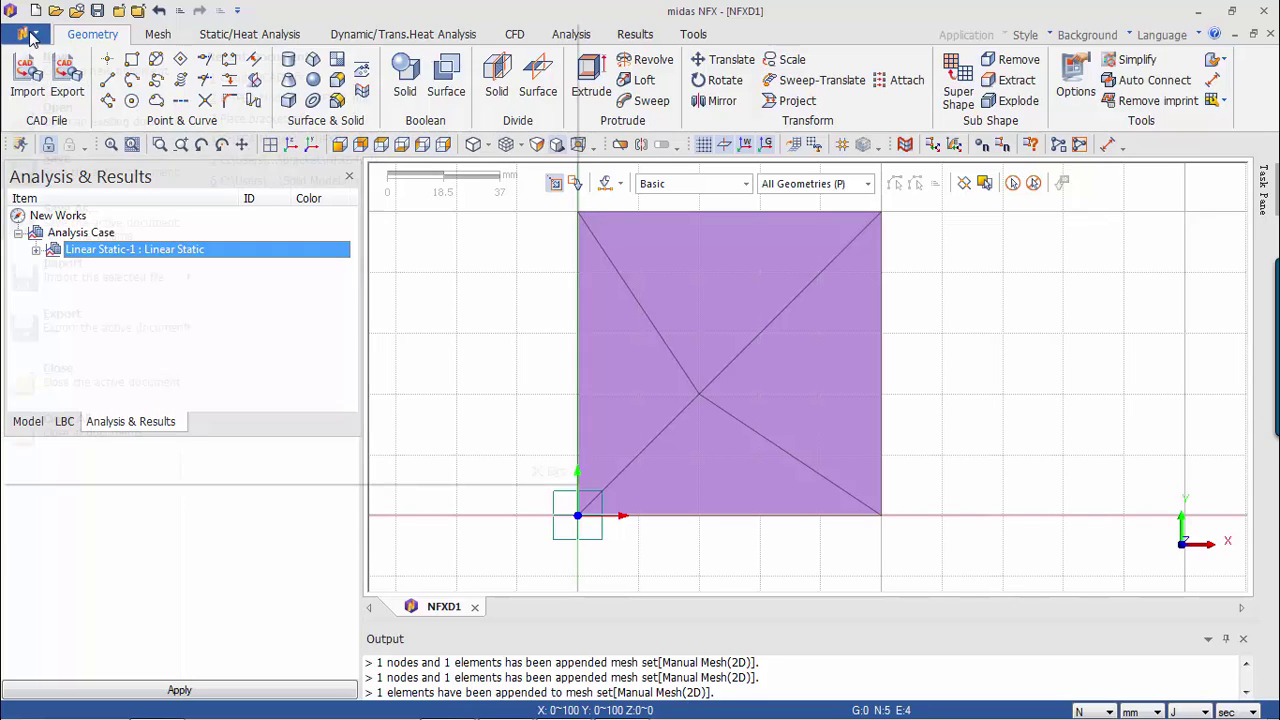
mouse_move(80, 322)
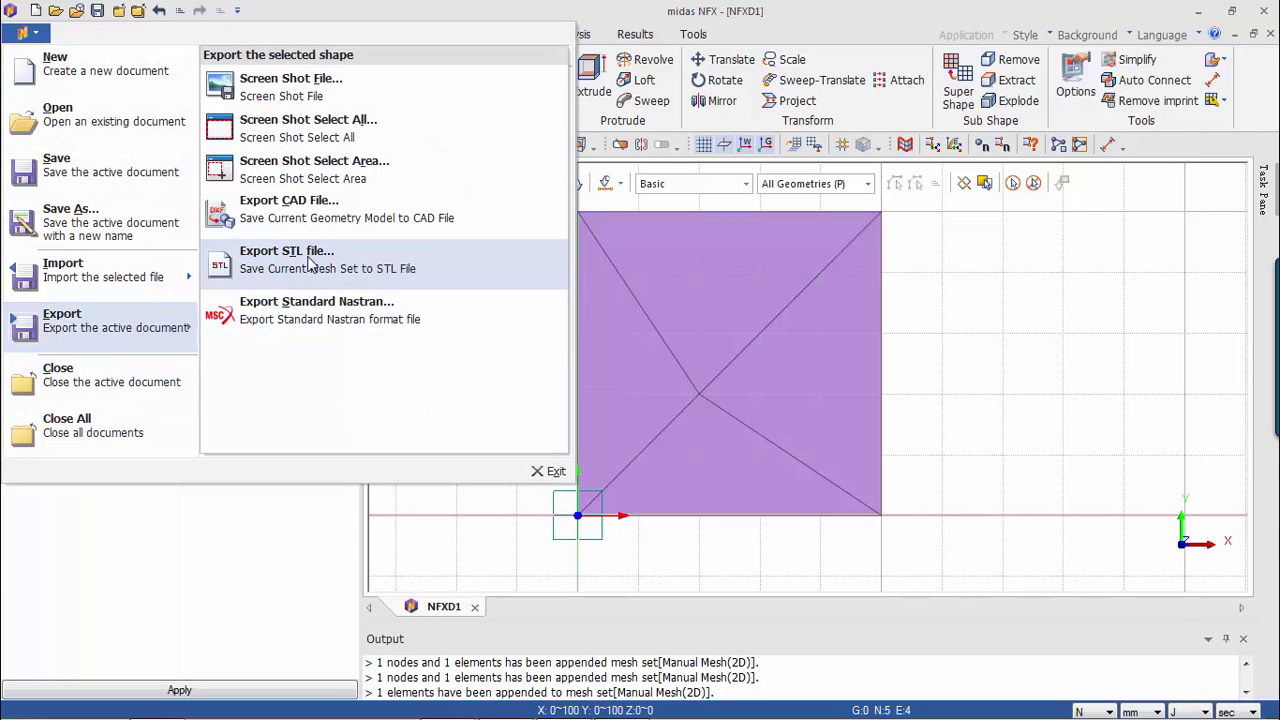
click(347, 316)
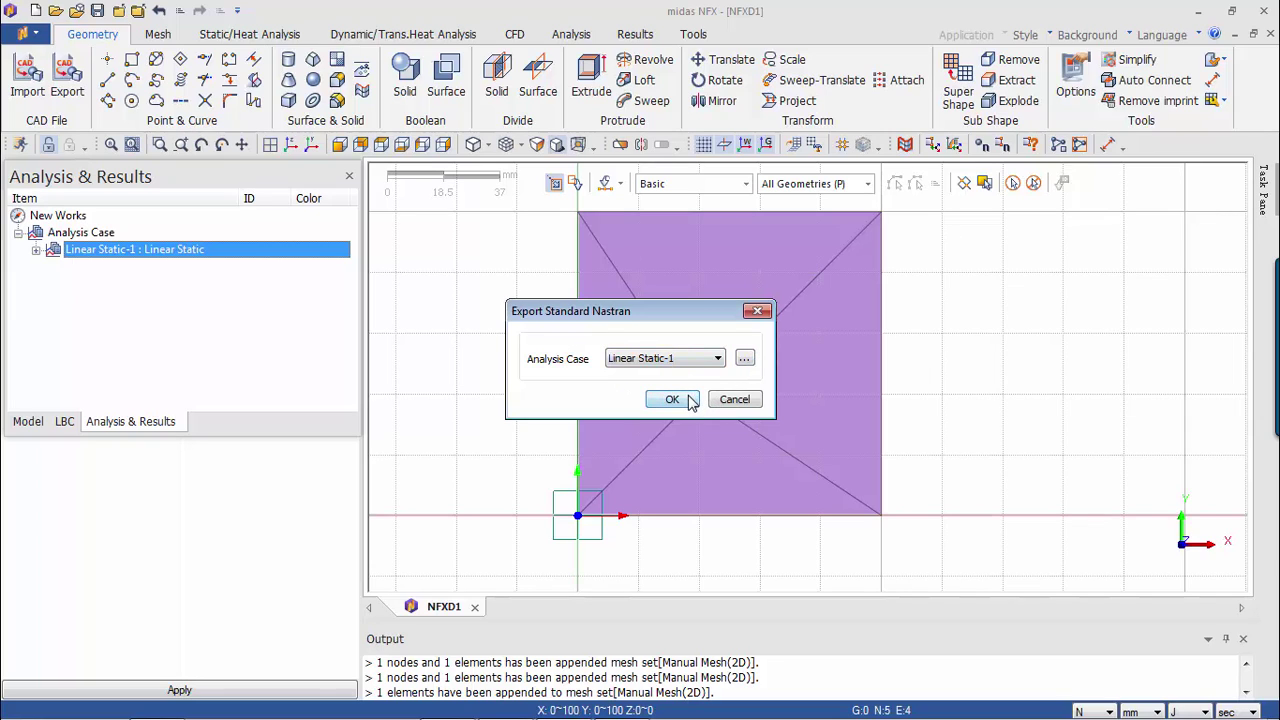
click(690, 401)
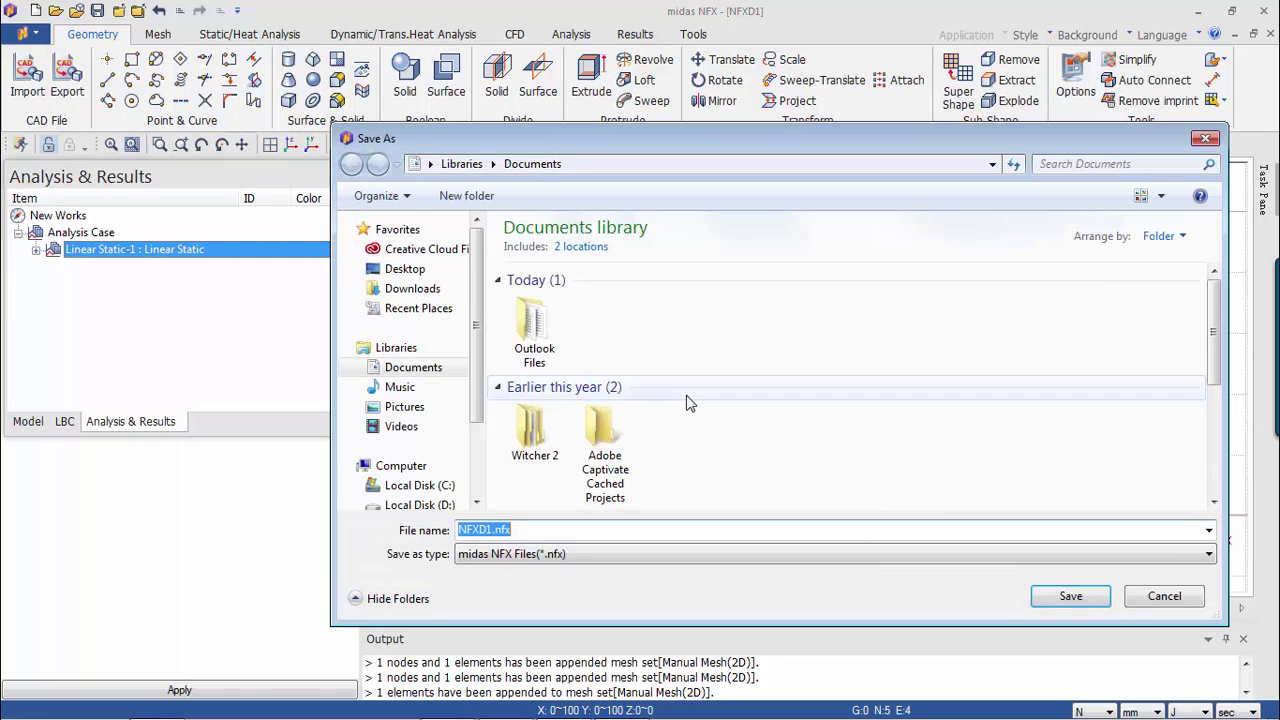
click(420, 268)
click(1070, 596)
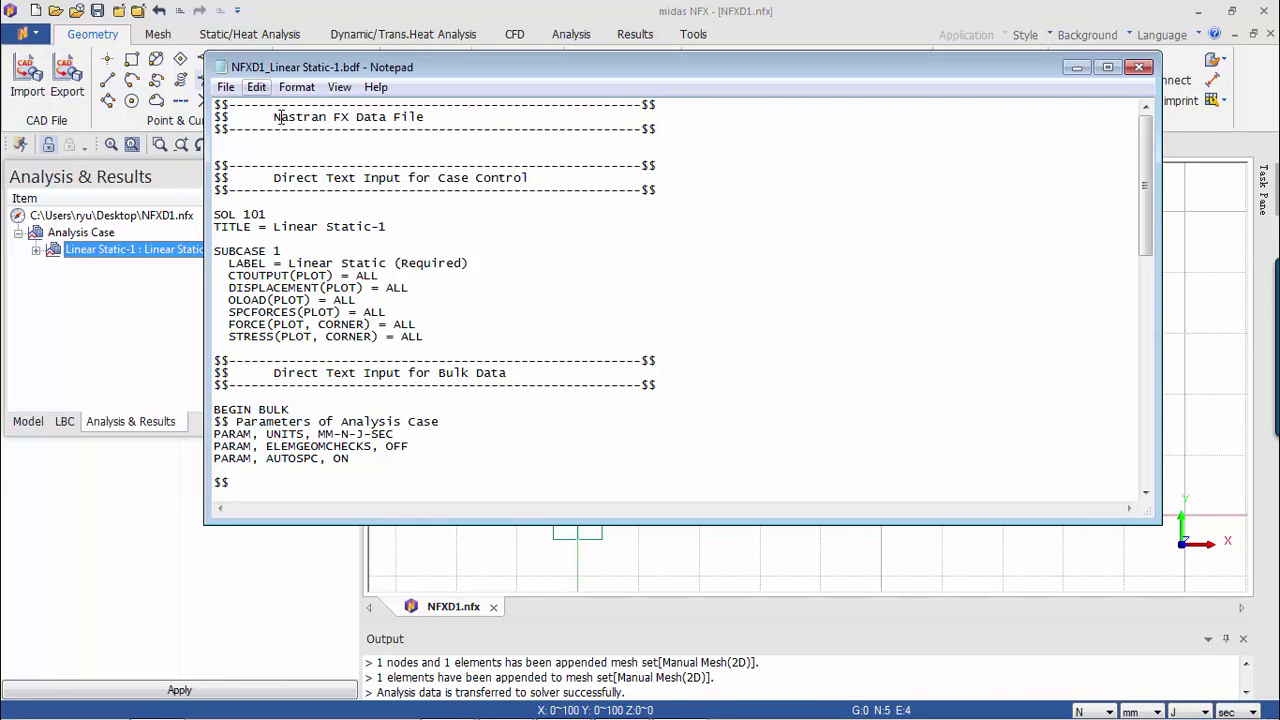
Step: Scroll through NFXD1_Linear Static-1.bdf to the five GRID nodes, four CTRIA3 elements and ENDDATA
scroll(441, 327, down, 10)
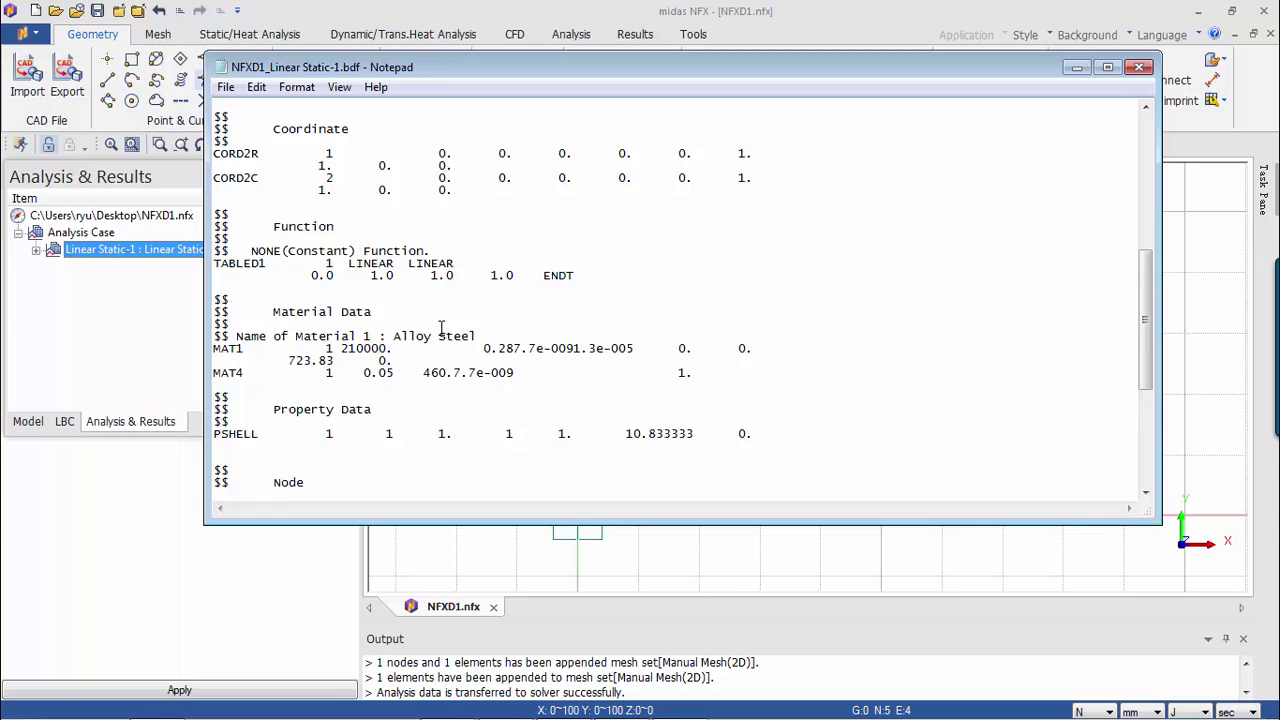
scroll(441, 327, down, 7)
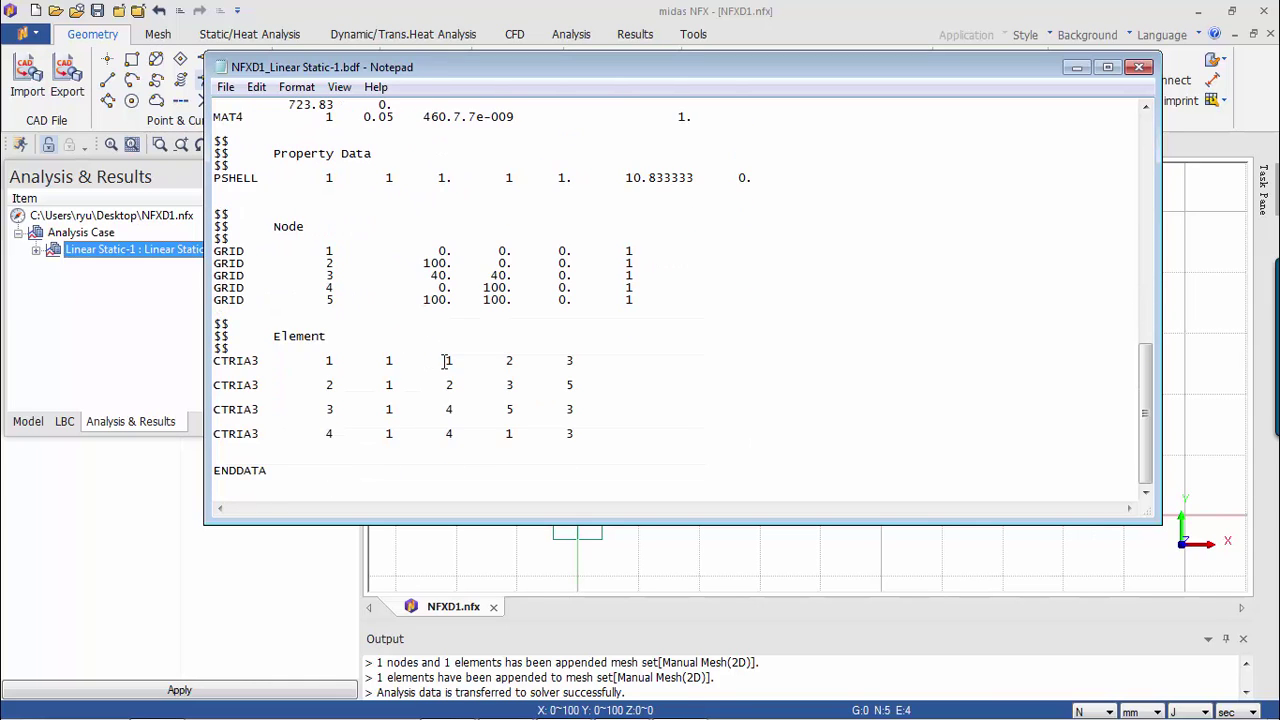
scroll(446, 360, up, 17)
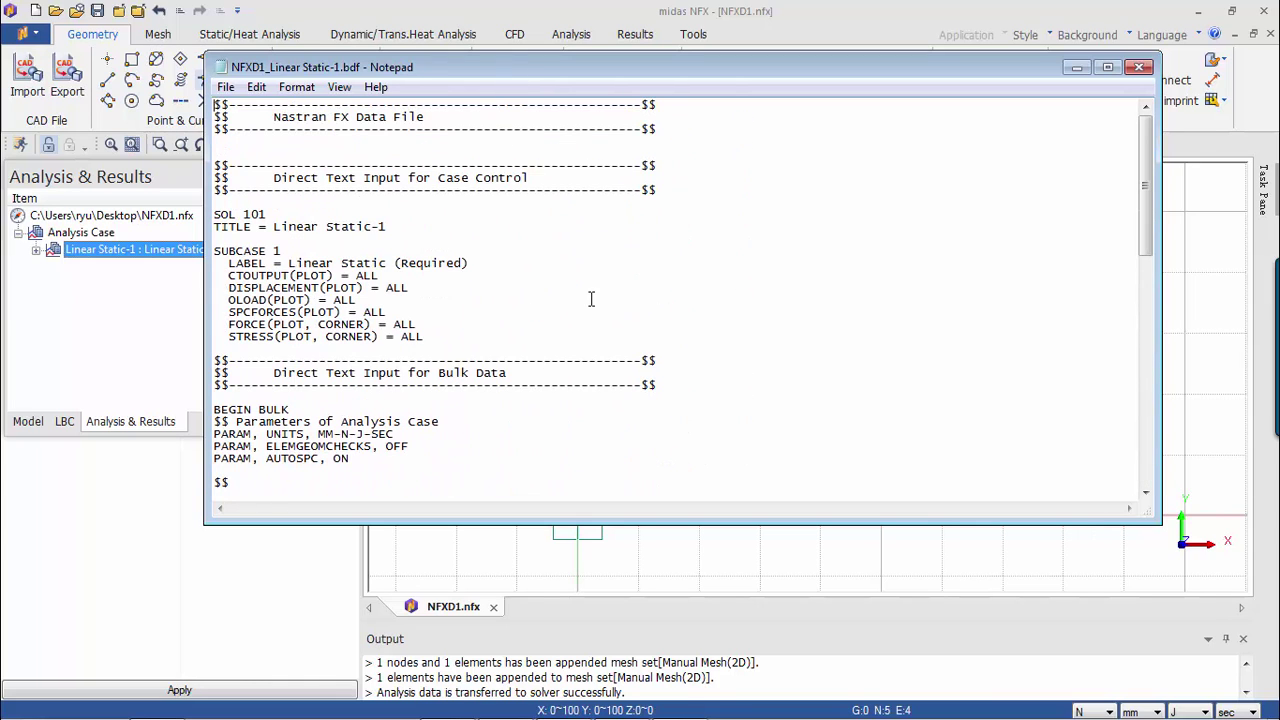
scroll(606, 357, down, 12)
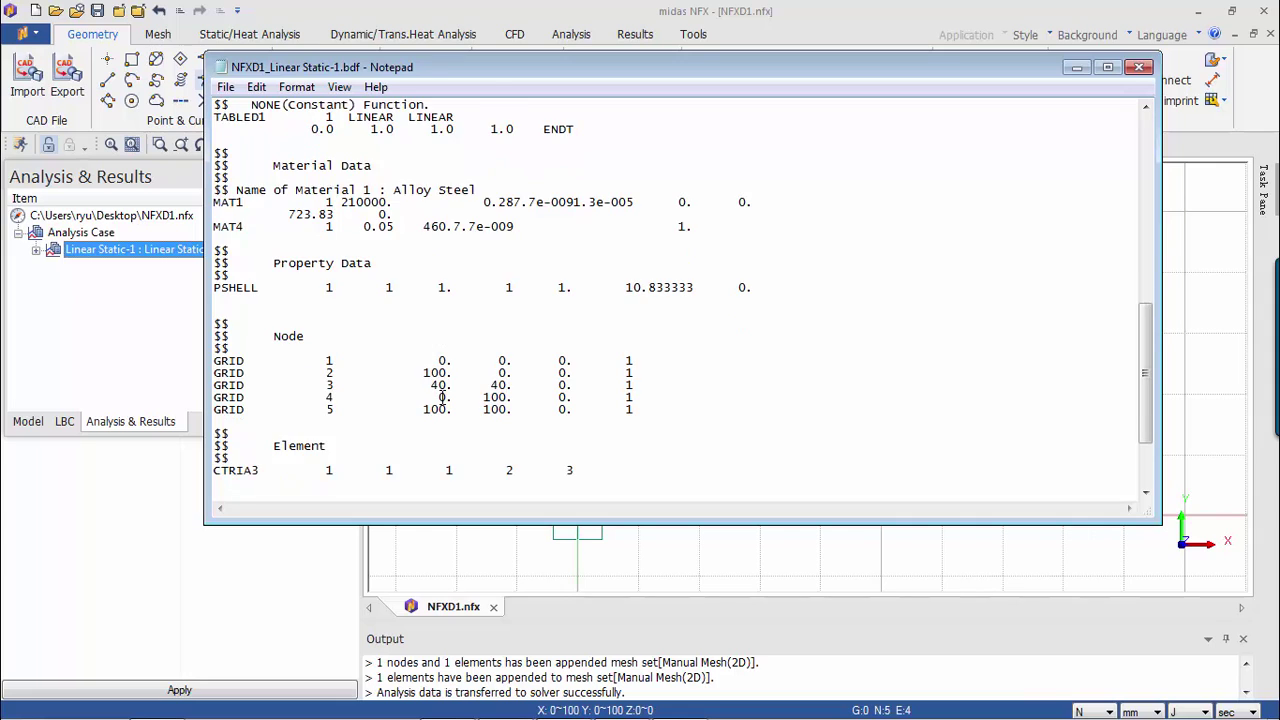
scroll(441, 397, down, 3)
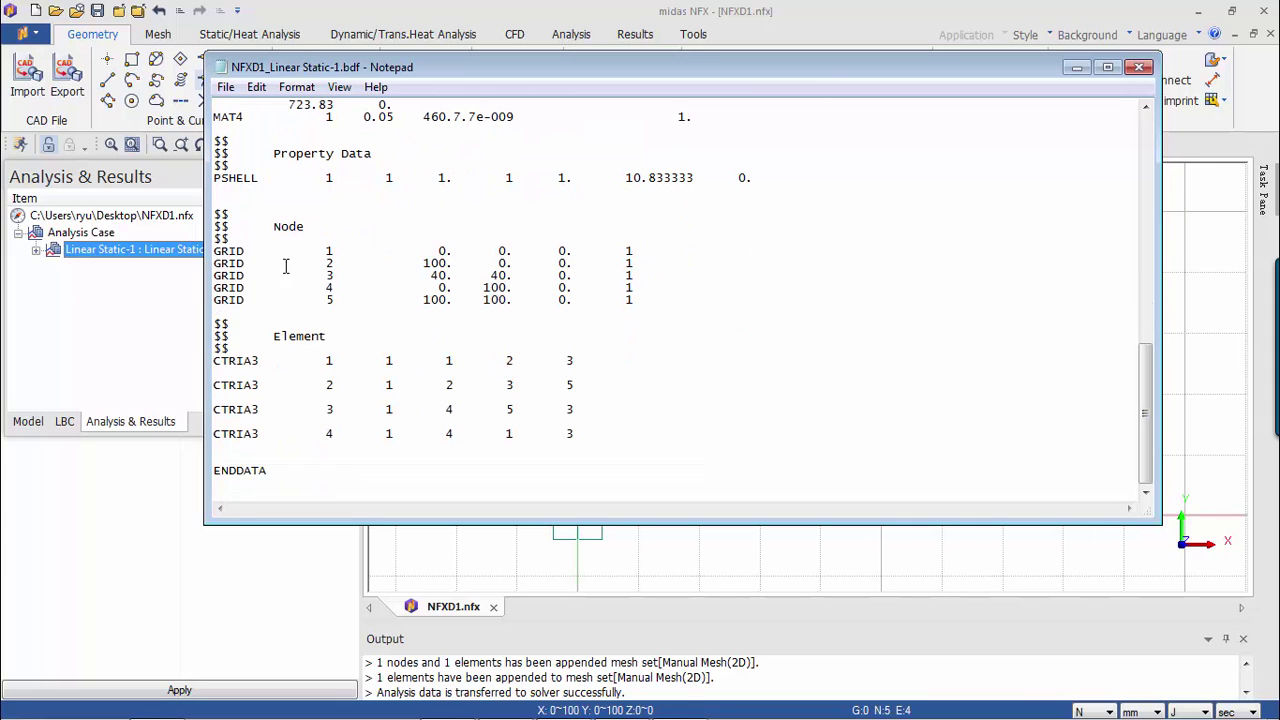
scroll(266, 372, up, 15)
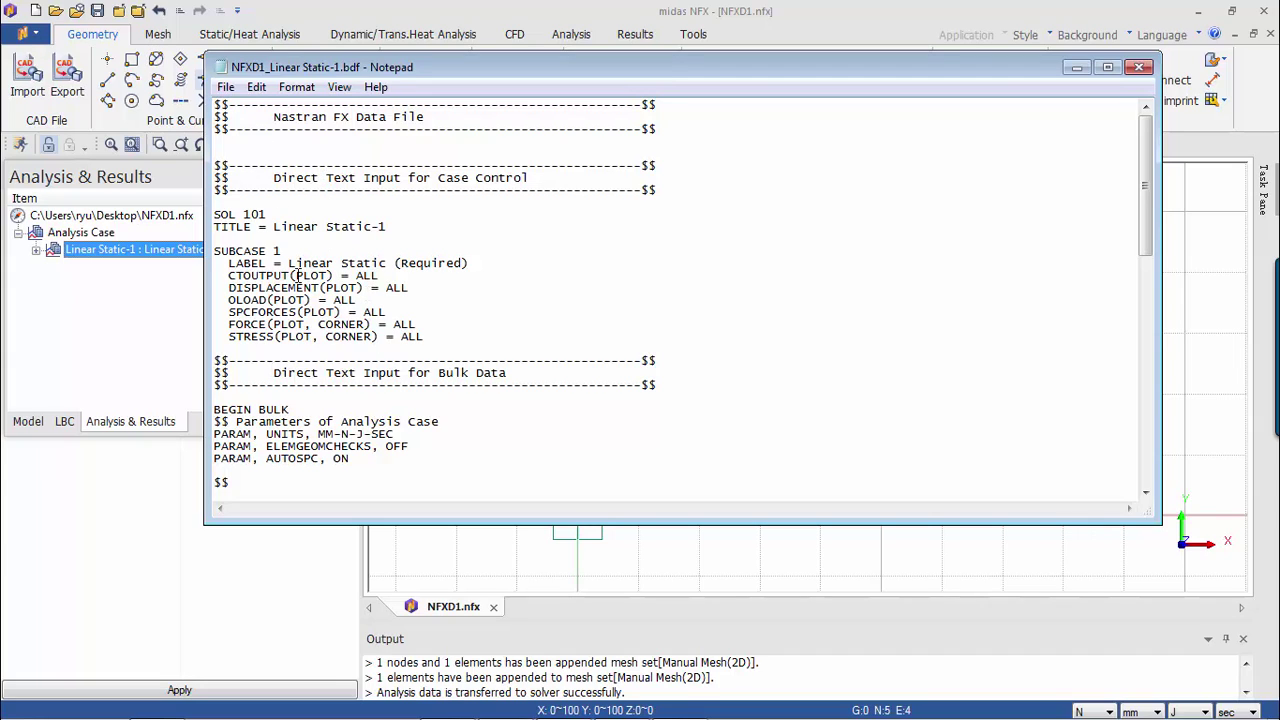
scroll(319, 336, down, 3)
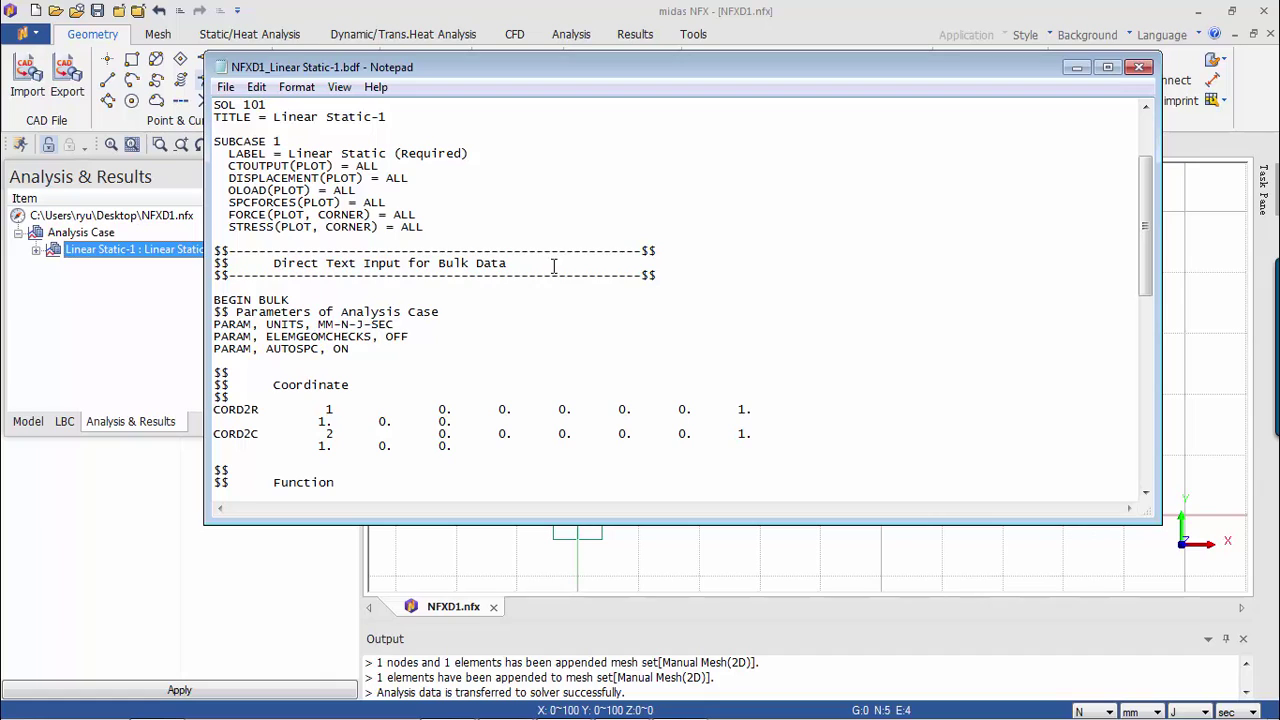
right_click(265, 313)
click(659, 354)
scroll(654, 351, down, 6)
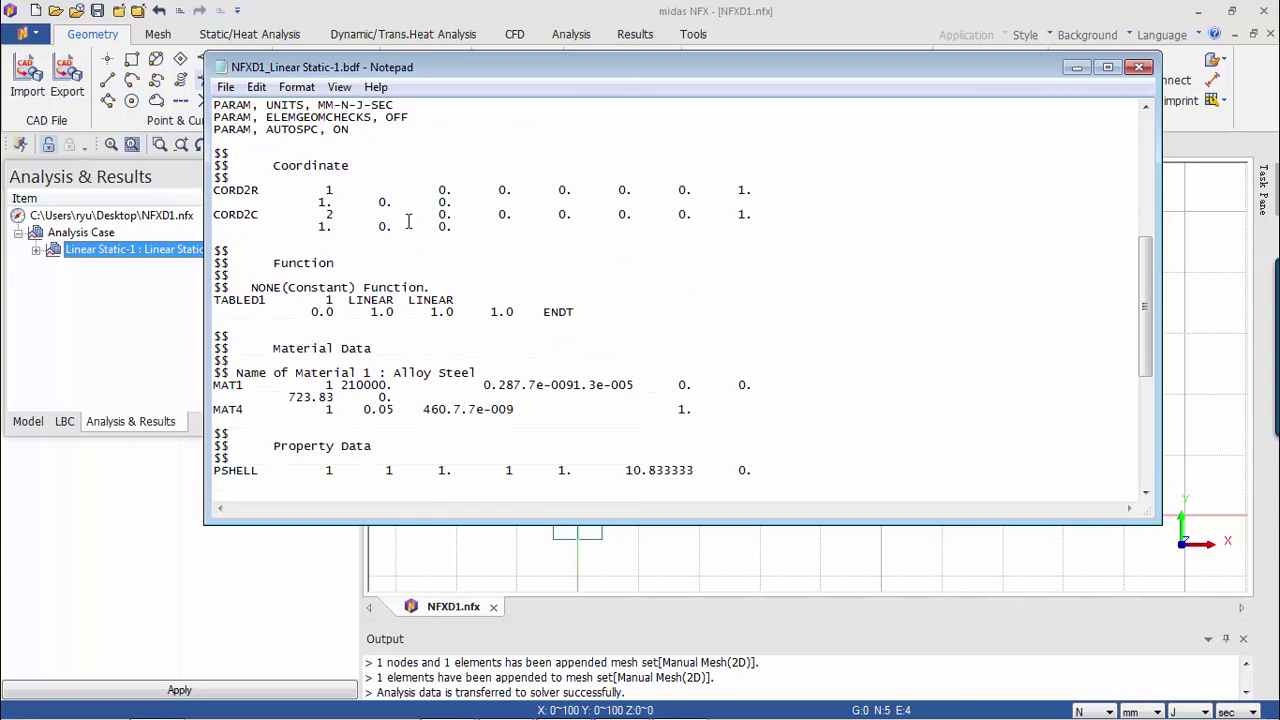
scroll(408, 221, down, 4)
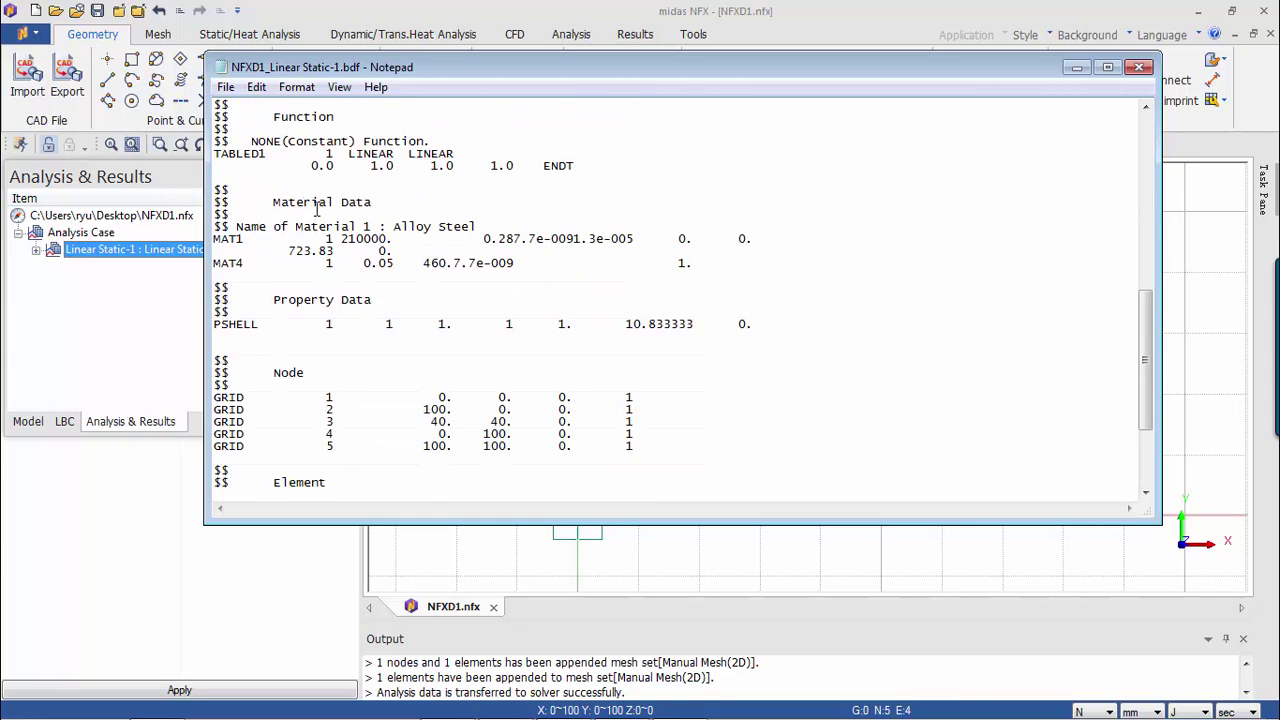
scroll(317, 208, down, 4)
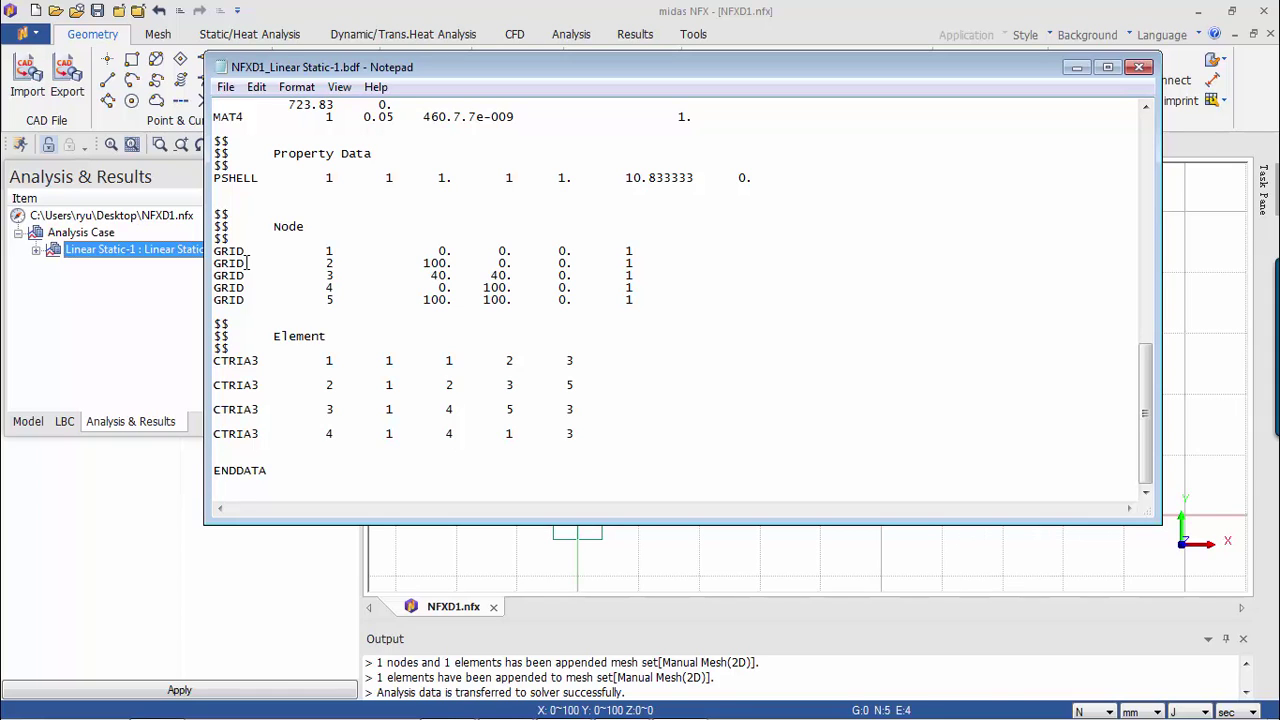
Step: Bring midas NFX in front of Notepad, showing the four-triangle 100 × 100 square mesh
click(326, 545)
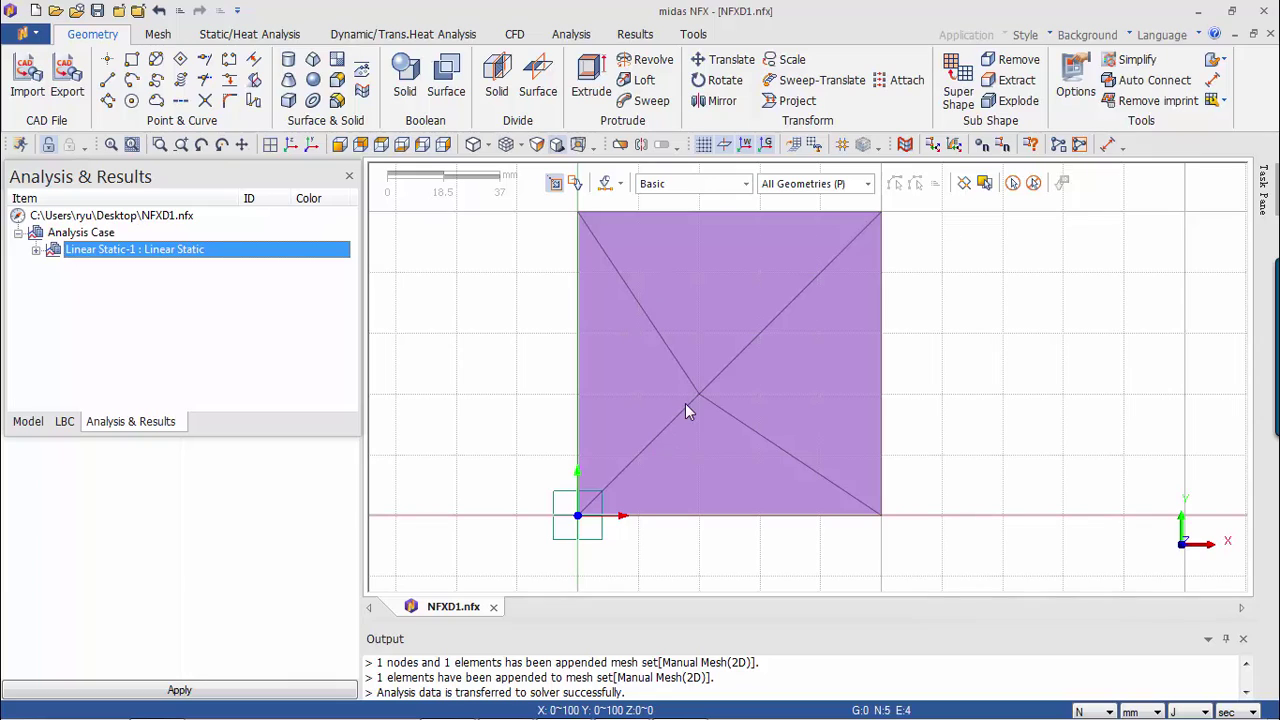